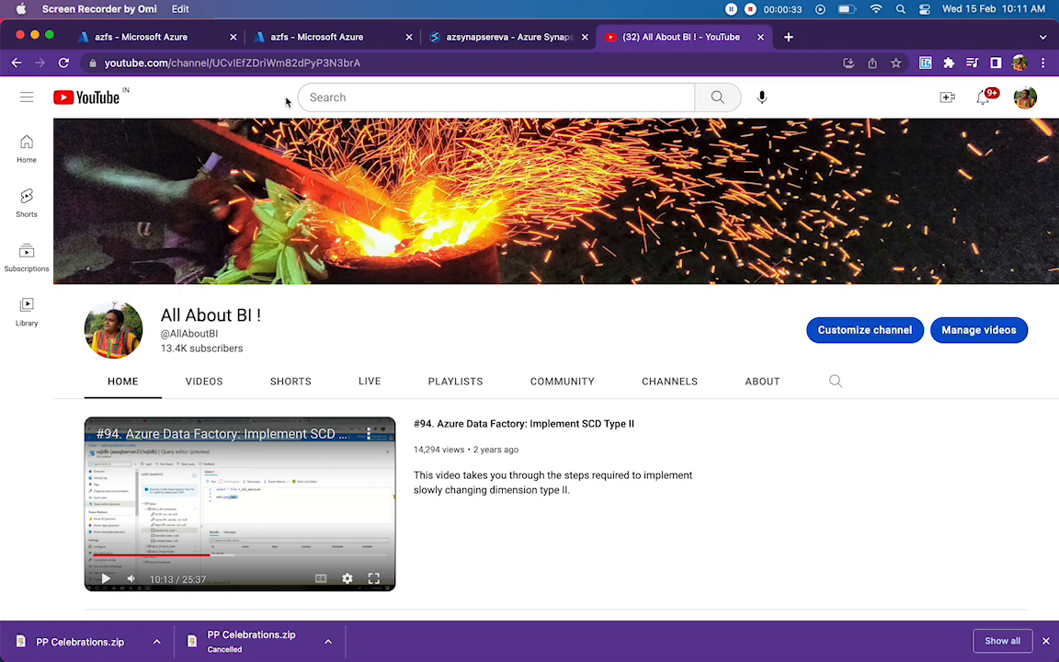
# Step: Switch to the Azure Synapse browser tab and open the DelimitedText1 dataset used by source1
pyautogui.click(308, 38)
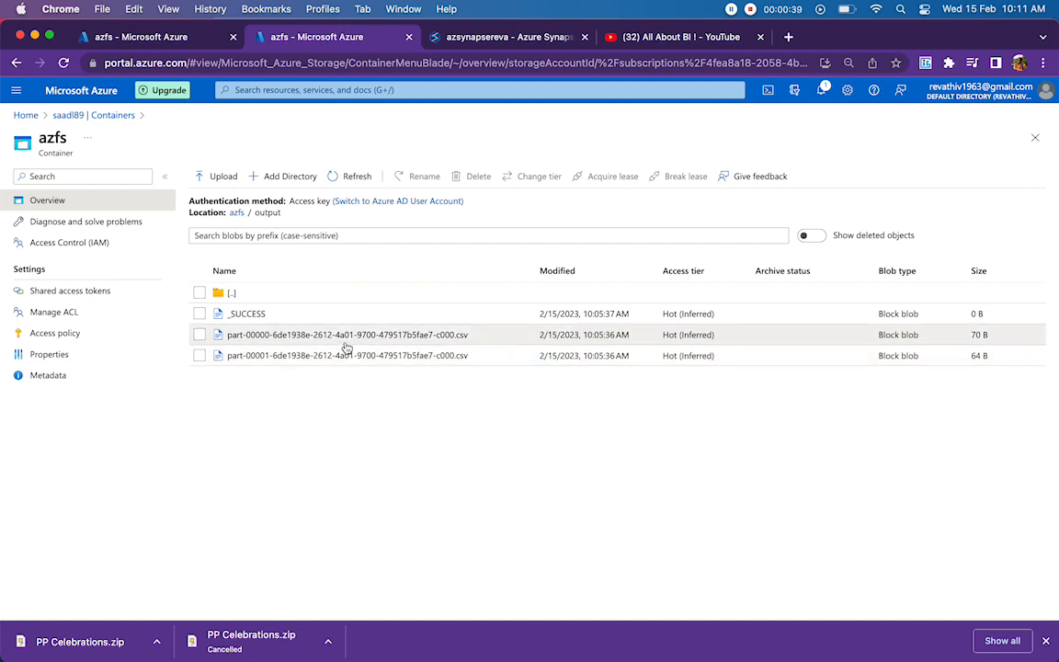
pyautogui.click(419, 38)
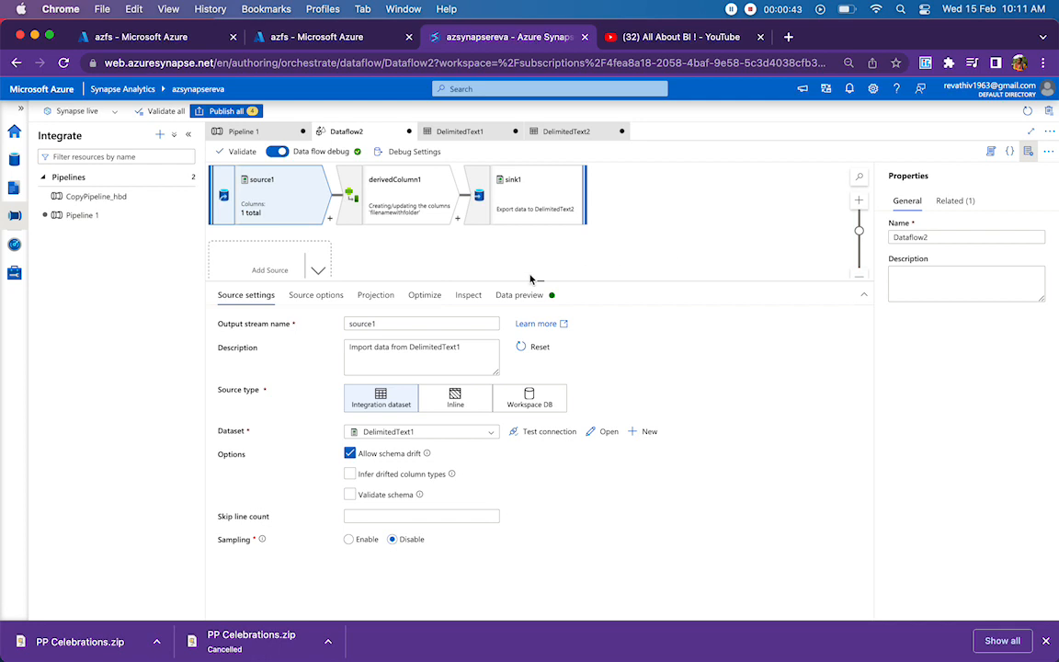
pyautogui.click(595, 441)
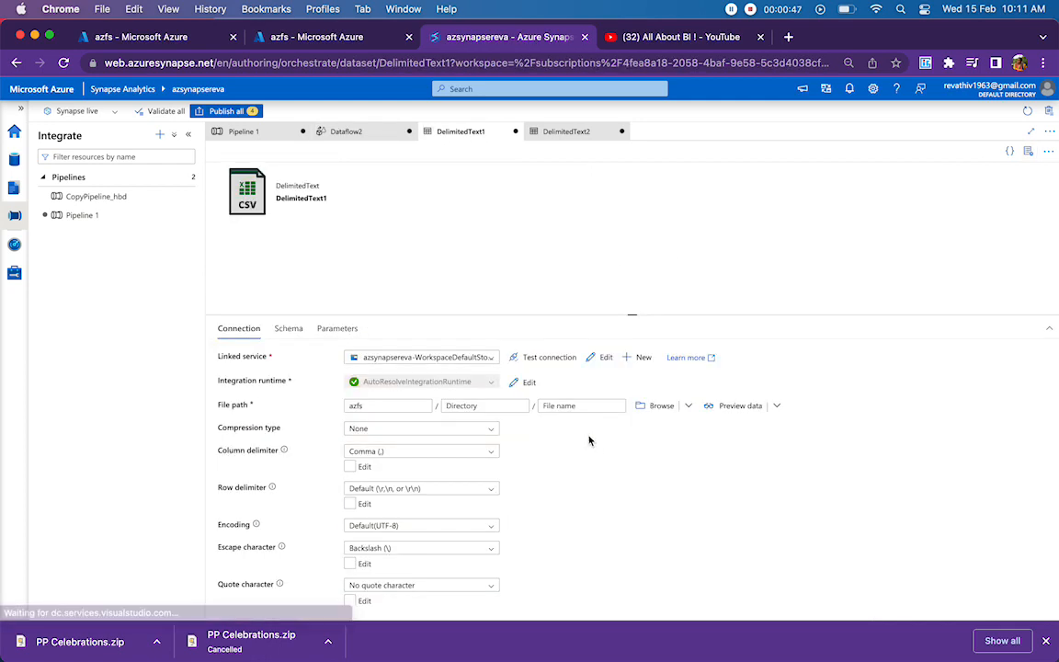
# Step: Import the DelimitedText1 dataset's schema from files matching '*.csv'
pyautogui.moveTo(631, 315); pyautogui.dragTo(629, 231)
pyautogui.click(288, 247)
pyautogui.click(262, 276)
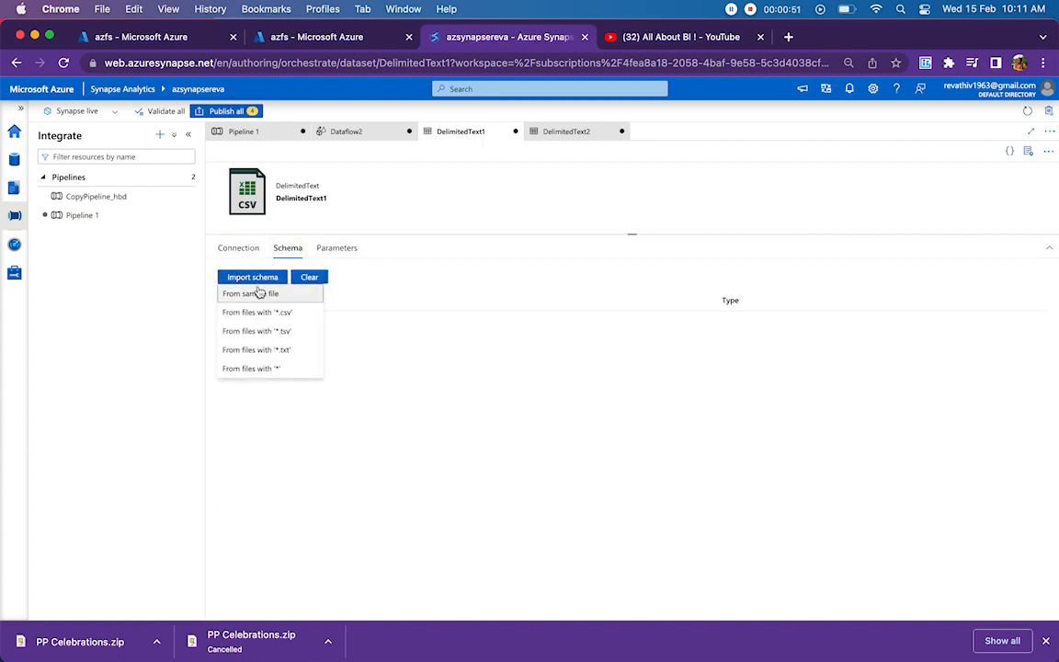
pyautogui.click(238, 314)
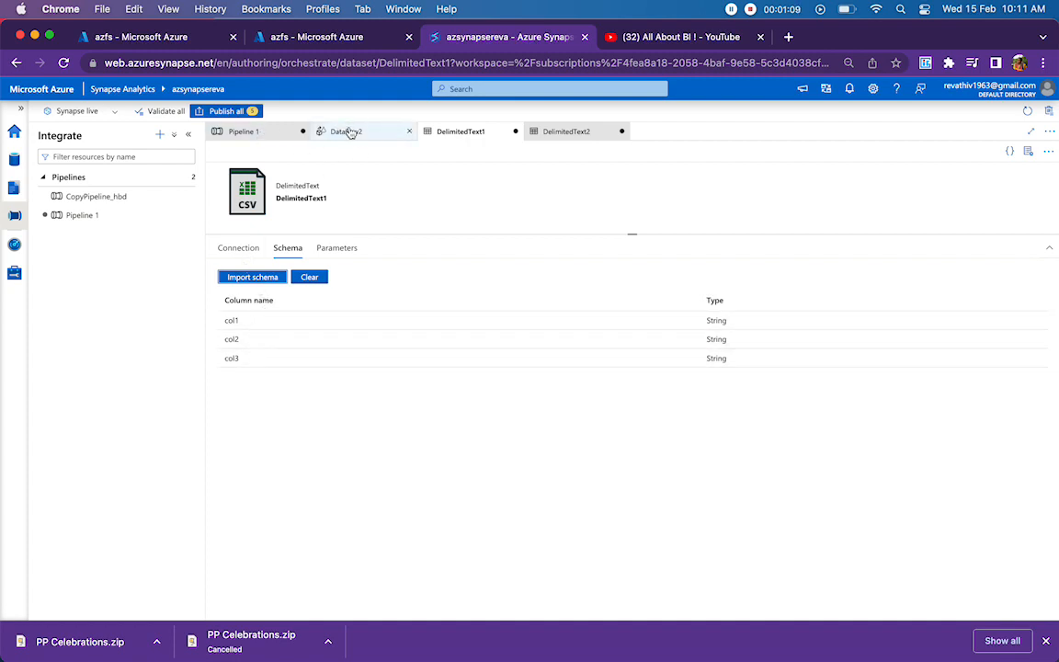
# Step: In Dataflow2, rename the derivedColumn1 transformation's filenamewithfolder column to filename
pyautogui.click(348, 131)
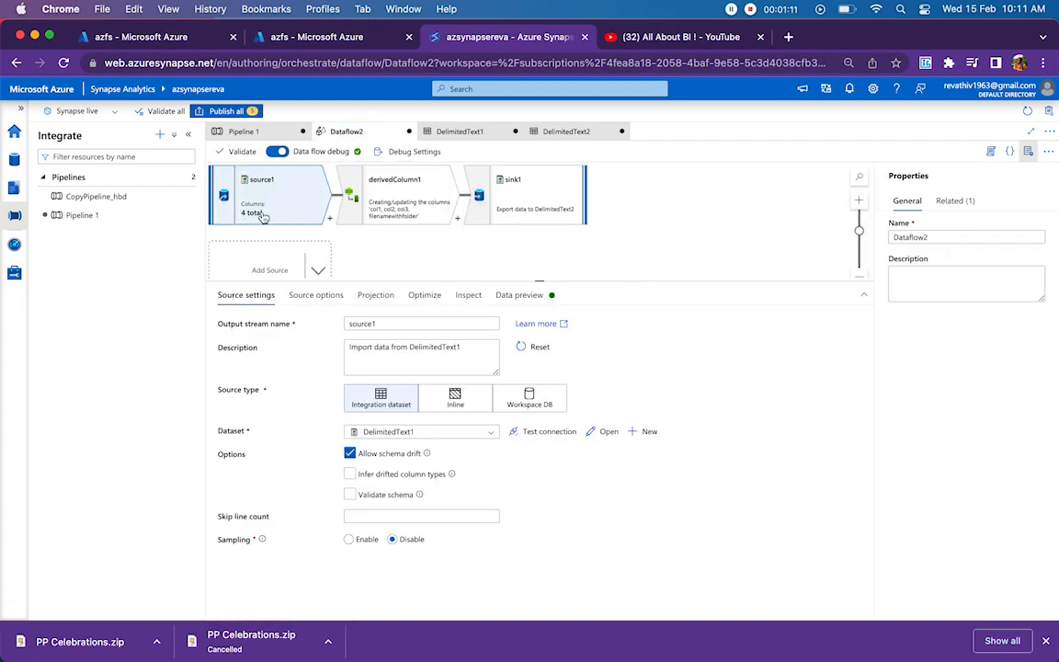
pyautogui.click(392, 199)
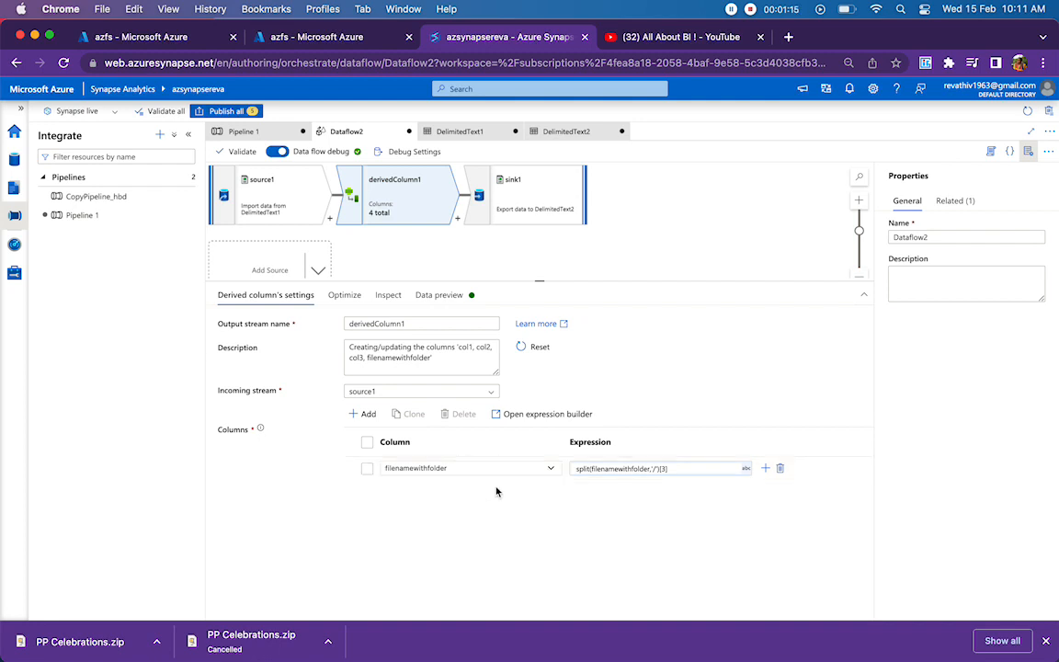
pyautogui.click(625, 469)
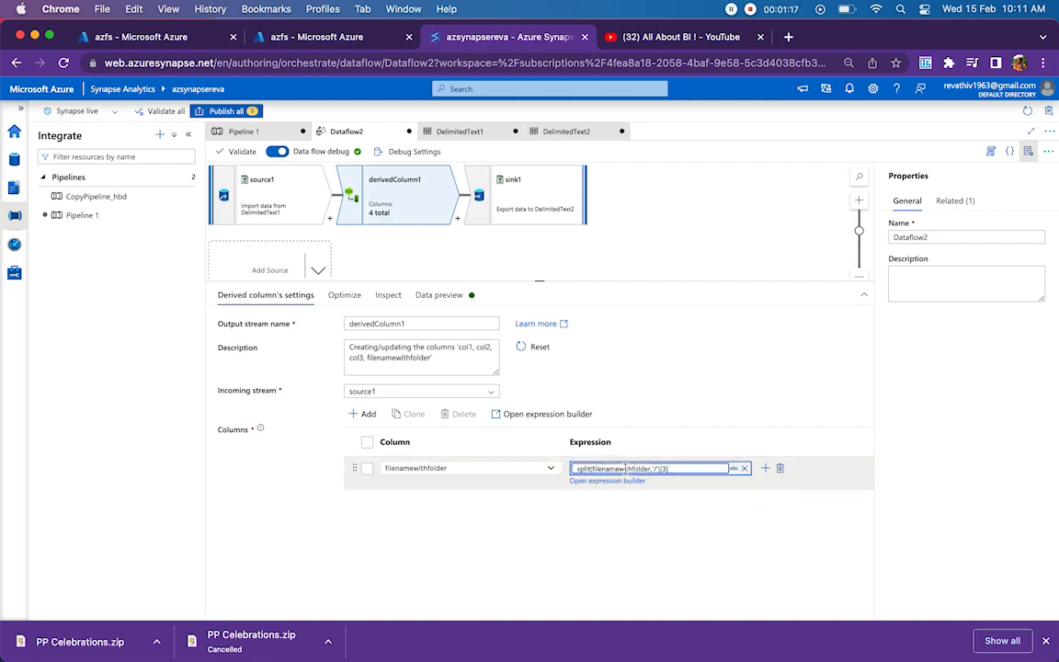
pyautogui.click(496, 464)
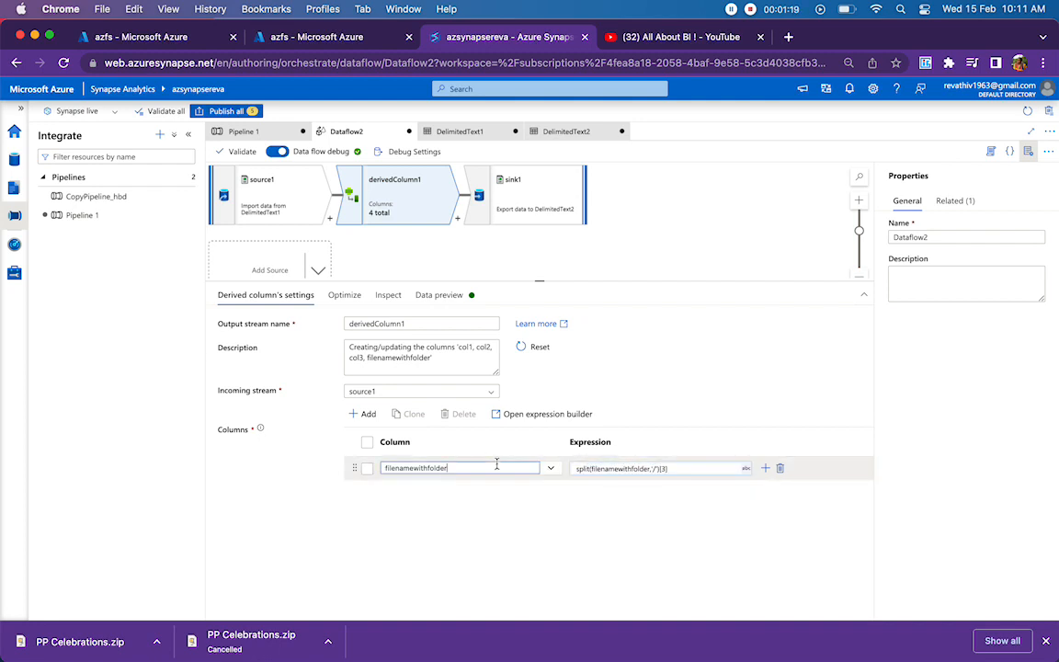
pyautogui.press('BackSpace')
pyautogui.press('BackSpace')
pyautogui.press('BackSpace')
pyautogui.press('BackSpace')
pyautogui.press('BackSpace')
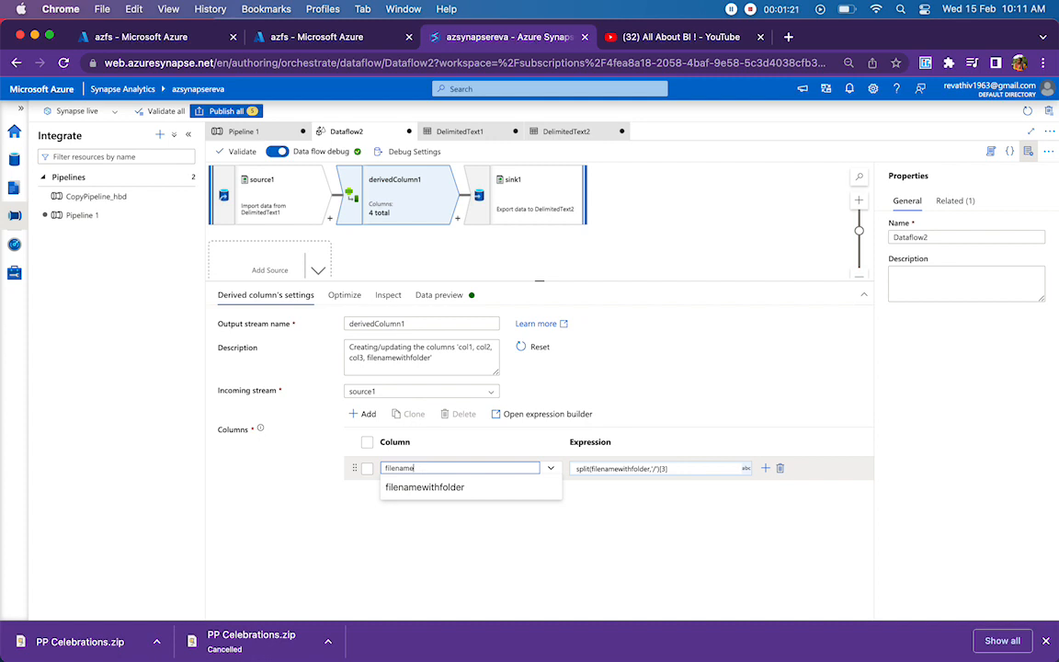
pyautogui.click(418, 545)
pyautogui.moveTo(421, 468); pyautogui.dragTo(385, 470)
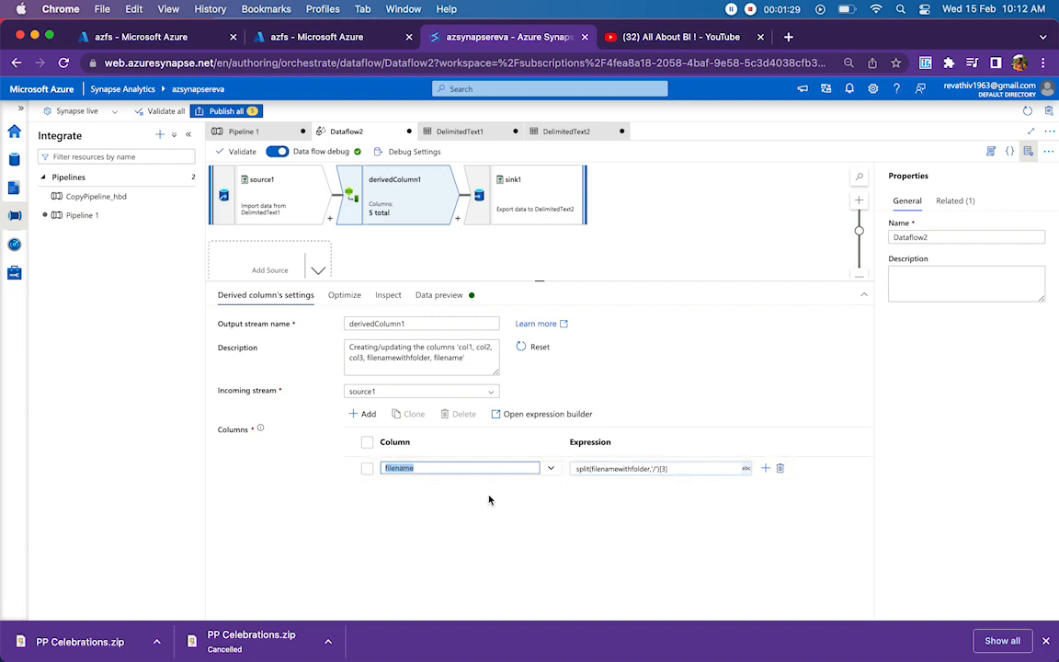
# Step: Examine the filename column's split expression and the source1 option naming the column that stores the file name
pyautogui.click(598, 469)
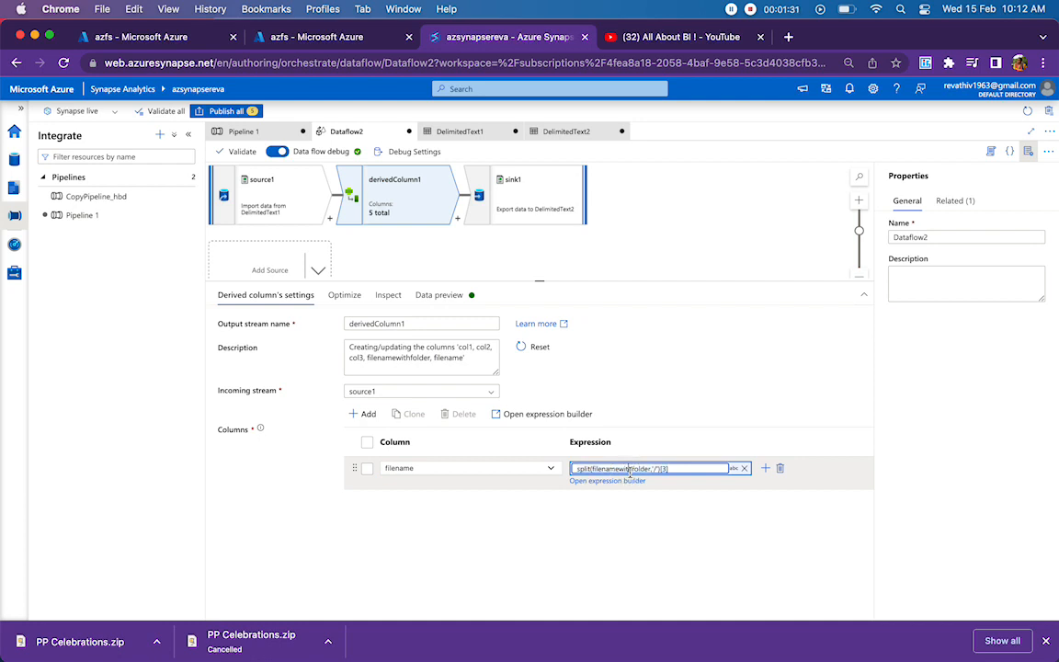
pyautogui.moveTo(592, 468); pyautogui.dragTo(649, 472)
pyautogui.click(610, 543)
pyautogui.click(609, 469)
pyautogui.doubleClick(610, 469)
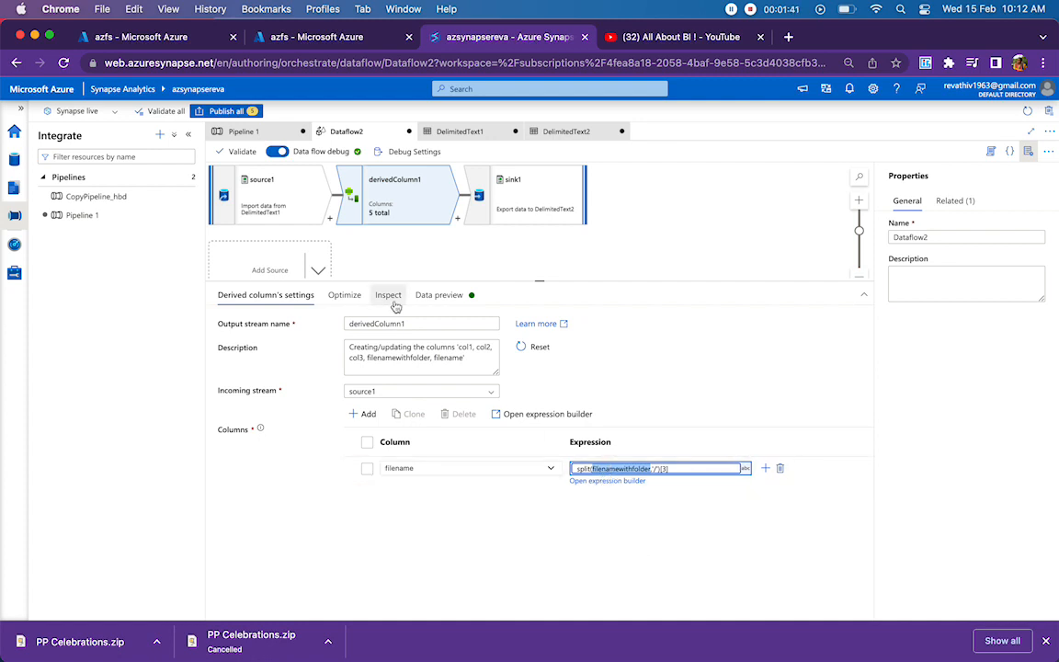
pyautogui.click(249, 204)
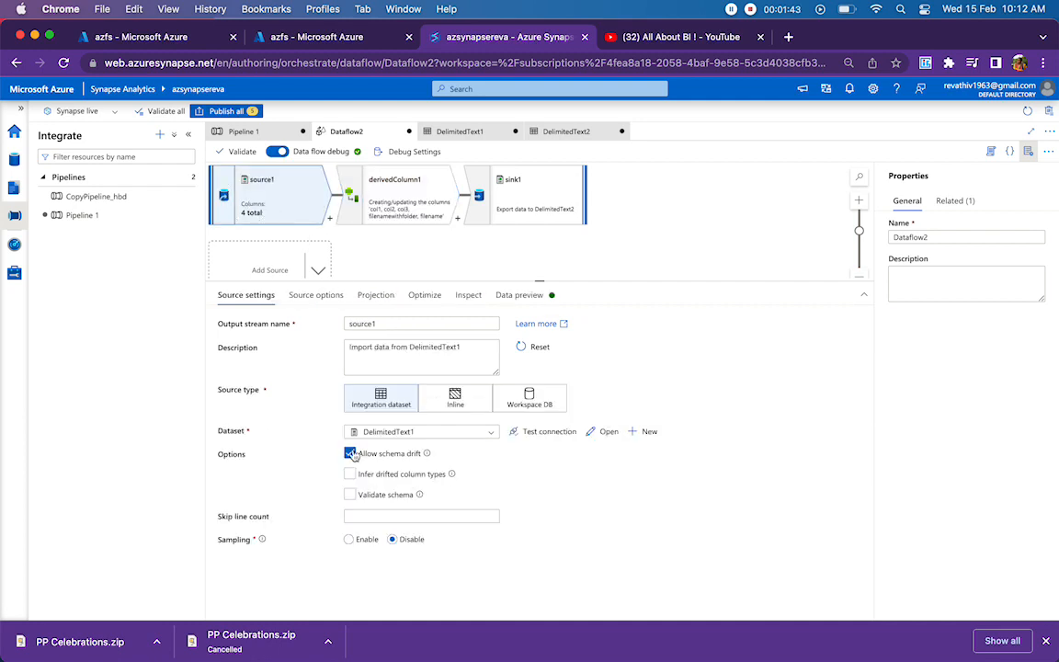
pyautogui.click(315, 303)
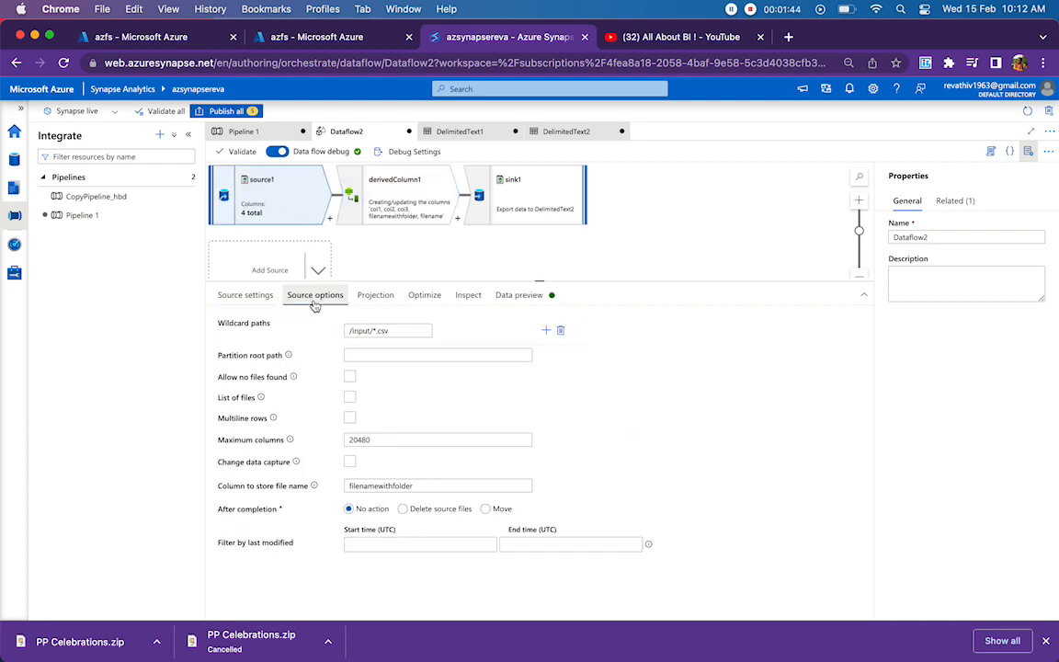
pyautogui.click(364, 486)
pyautogui.doubleClick(426, 486)
pyautogui.click(427, 485)
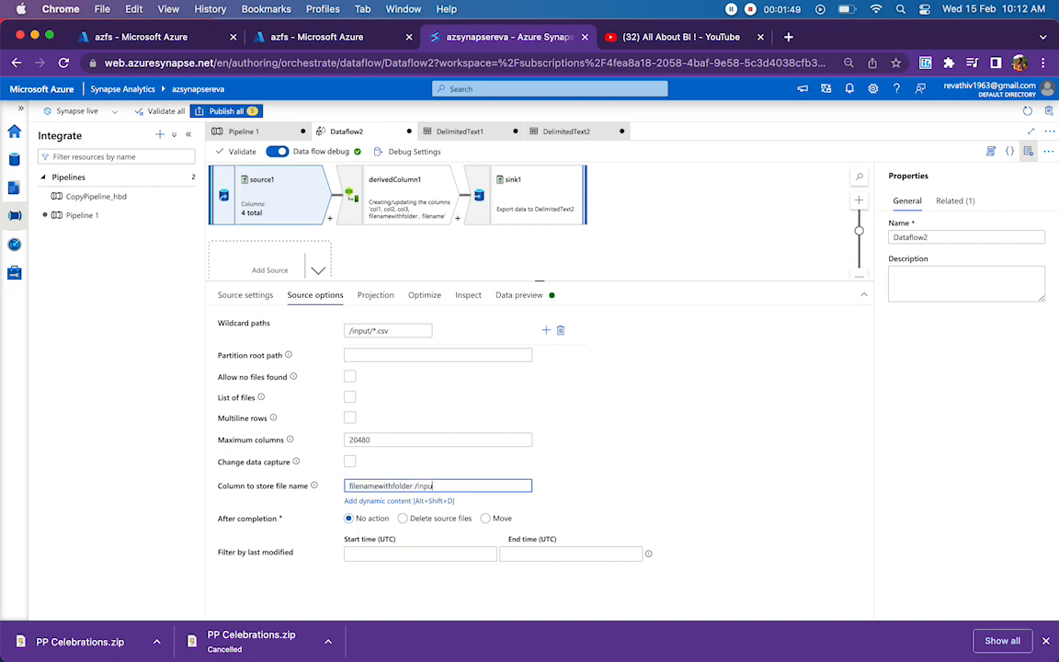
pyautogui.write('/input/test.o')
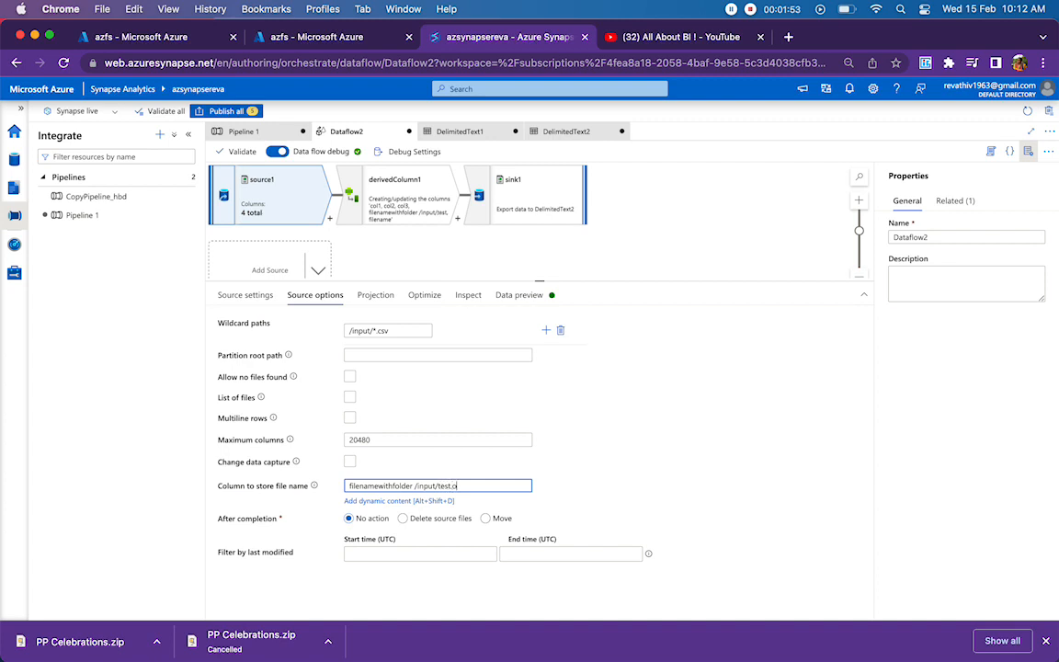
pyautogui.write('ut')
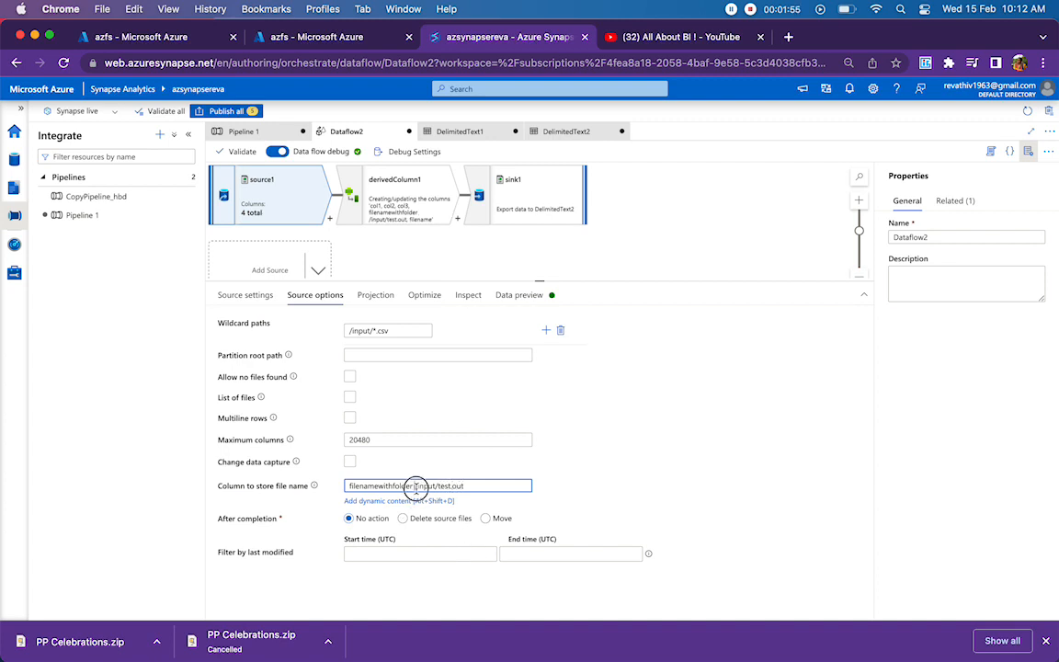
pyautogui.moveTo(414, 486); pyautogui.dragTo(478, 487)
pyautogui.press('BackSpace')
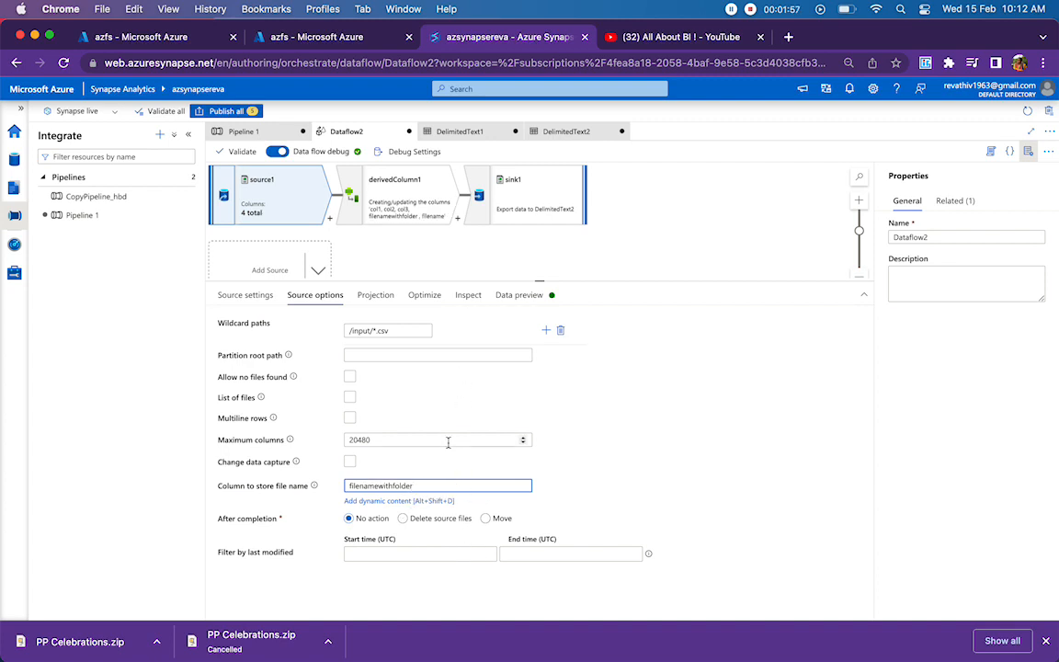
# Step: Add filenamewithfolder as a second column in derivedColumn1 and open its expression in the expression builder
pyautogui.click(377, 189)
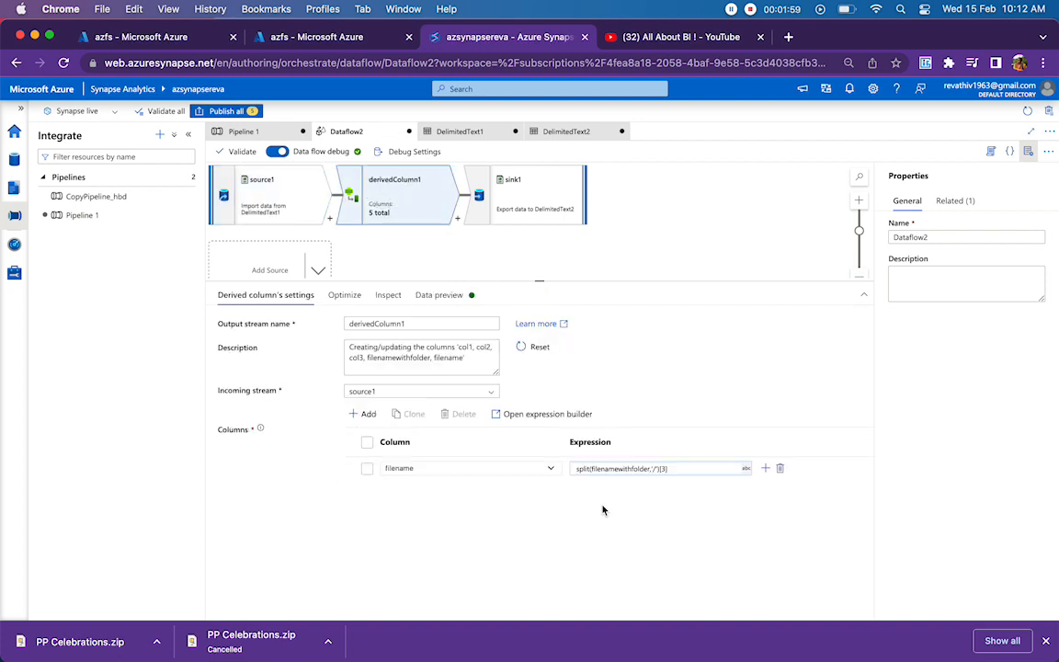
pyautogui.doubleClick(441, 469)
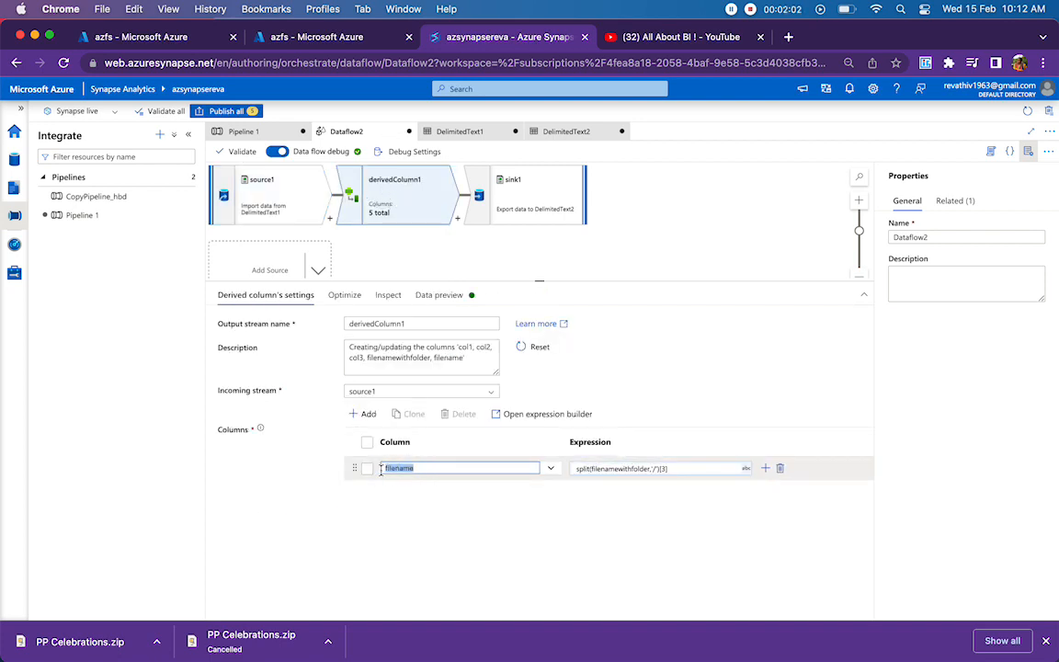
pyautogui.click(607, 469)
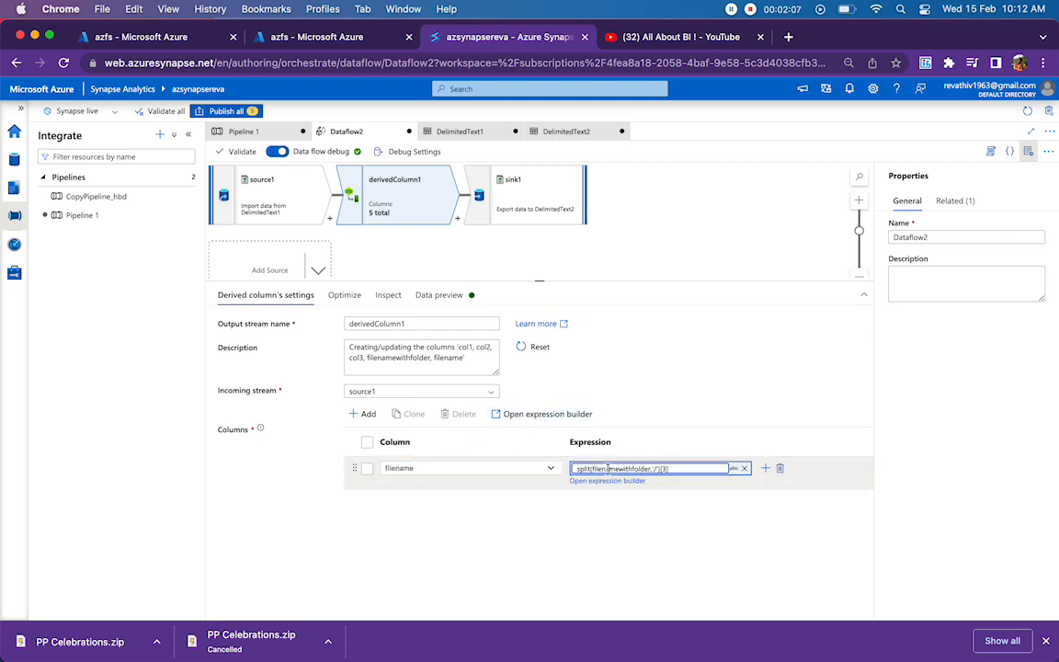
pyautogui.doubleClick(607, 469)
pyautogui.doubleClick(393, 471)
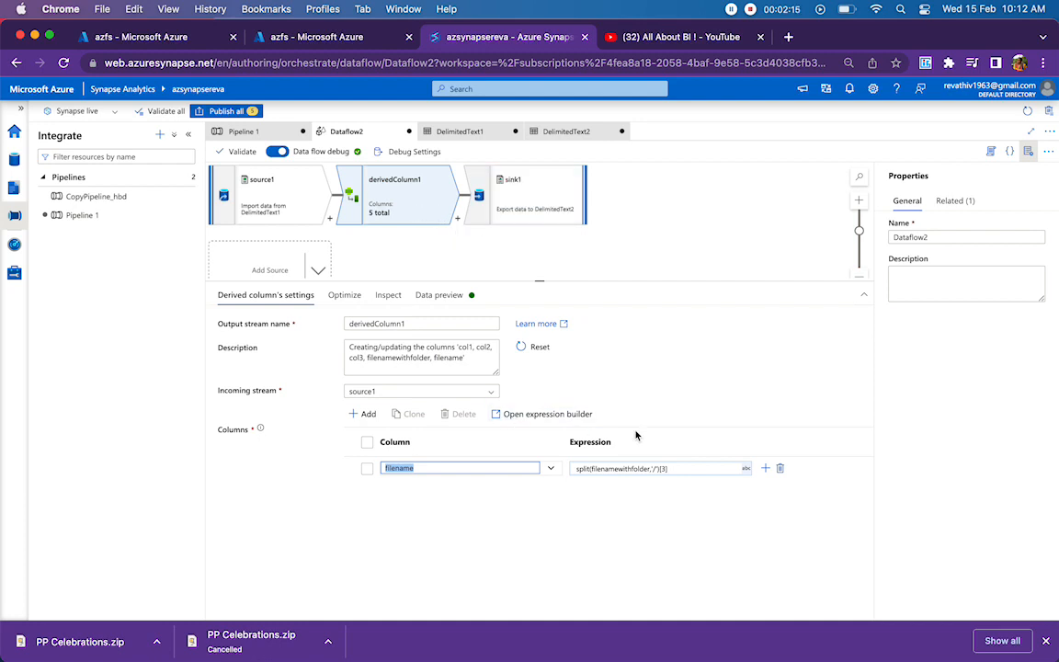
pyautogui.click(765, 468)
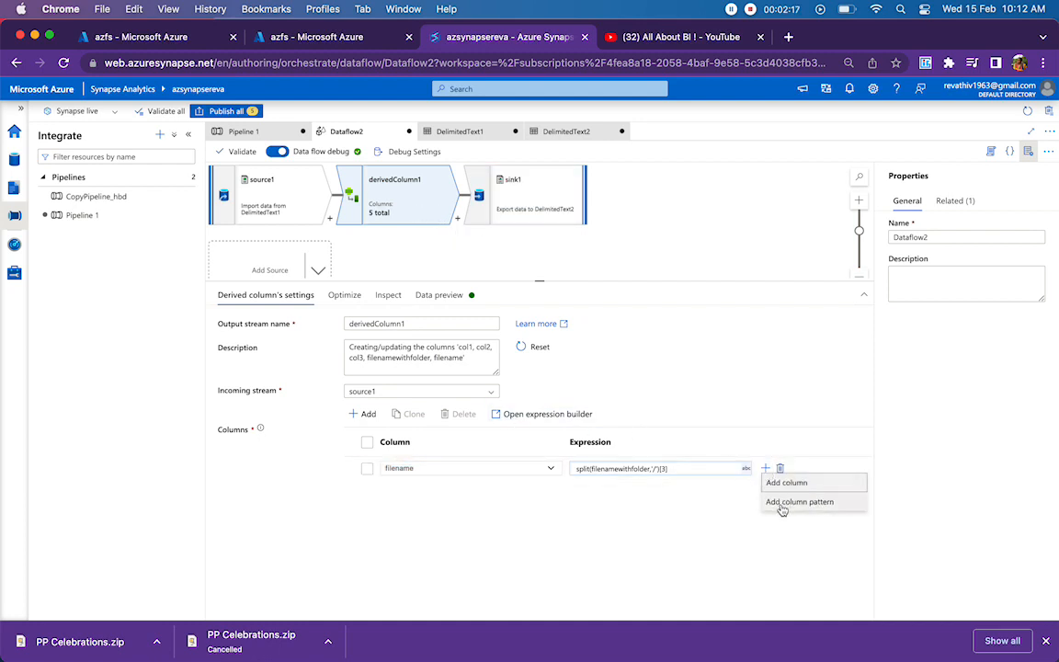
pyautogui.click(786, 483)
pyautogui.click(548, 495)
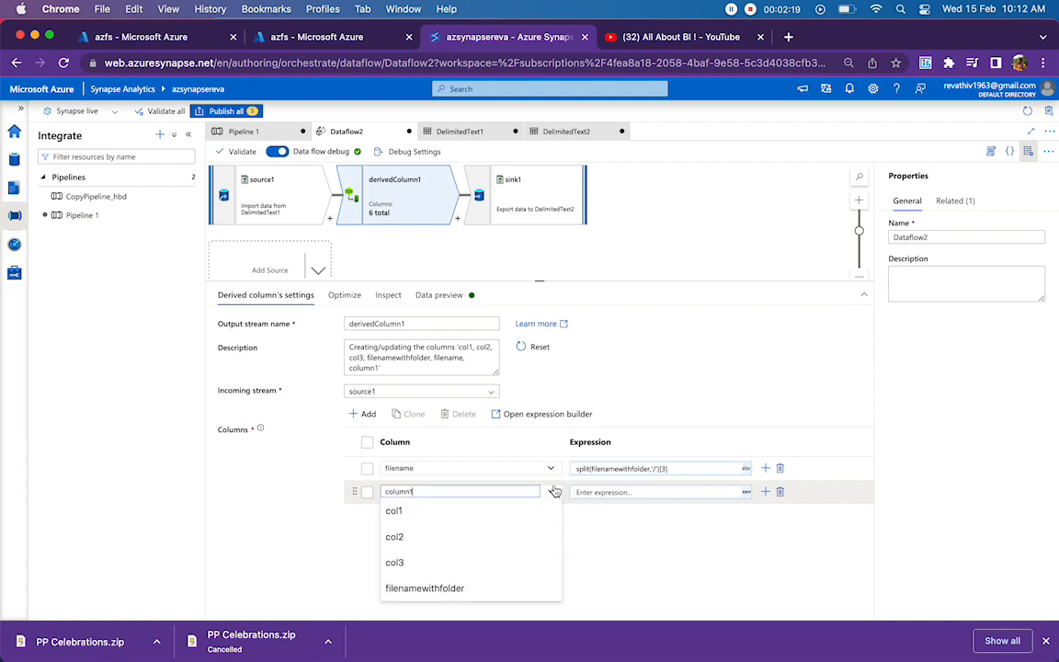
pyautogui.click(467, 598)
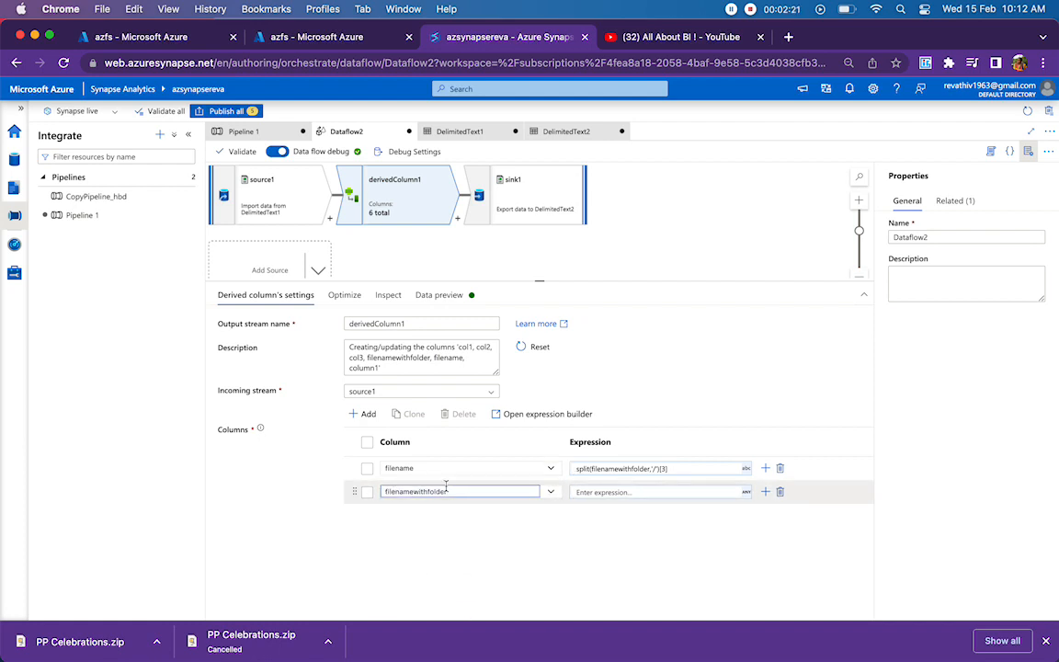
pyautogui.doubleClick(623, 468)
pyautogui.click(606, 503)
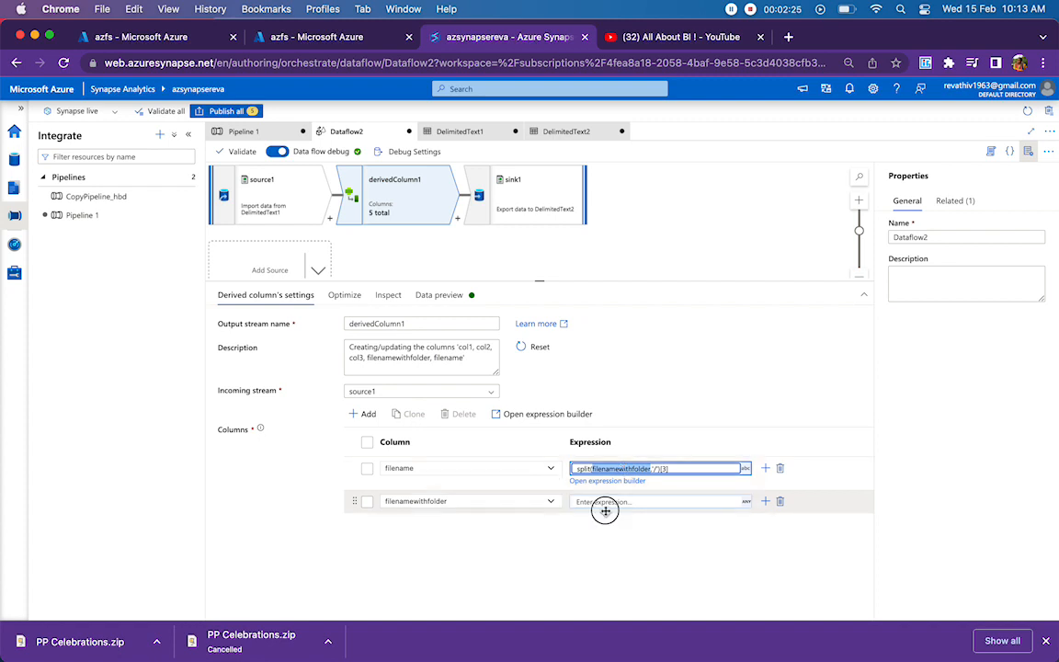
pyautogui.click(607, 505)
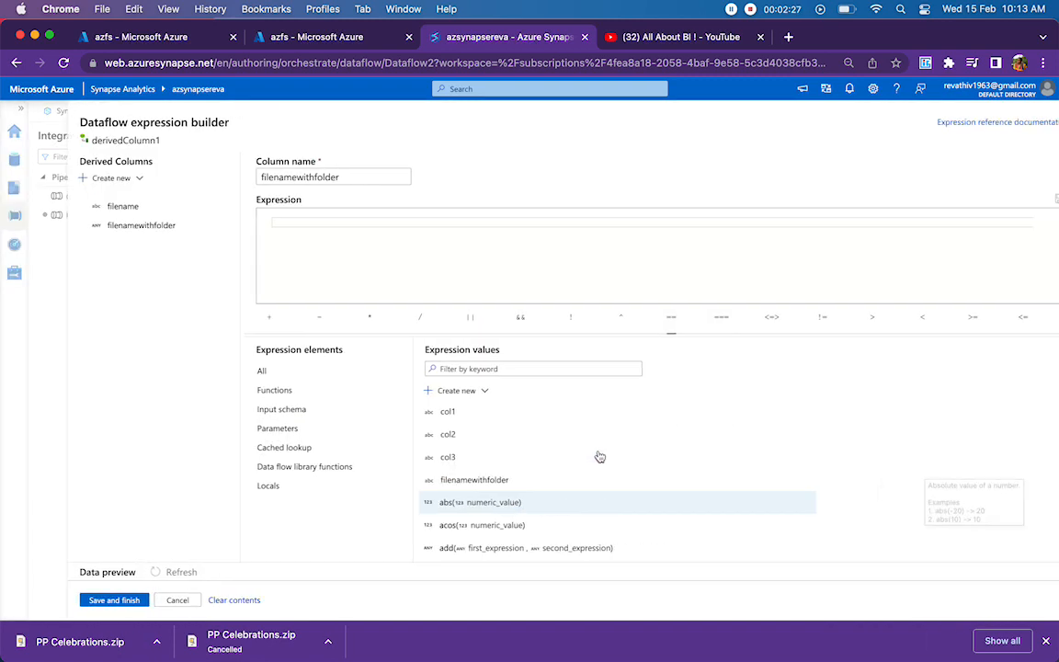
# Step: Insert the filenamewithfolder input column into the expression and wrap its start with "replace("
pyautogui.click(249, 410)
pyautogui.click(413, 463)
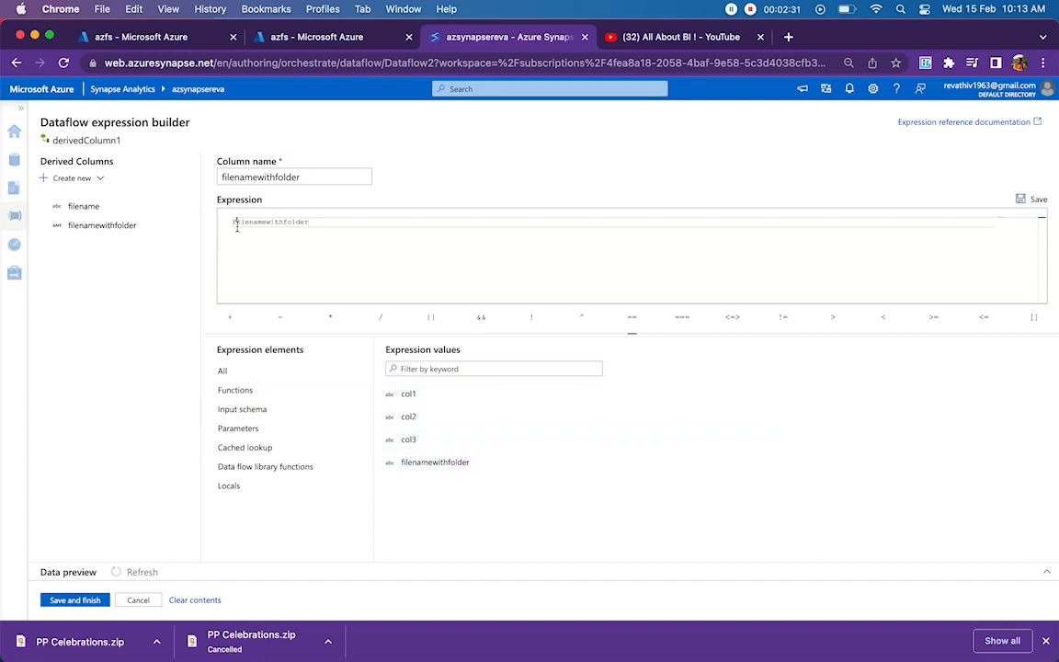
pyautogui.doubleClick(233, 221)
pyautogui.click(232, 222)
pyautogui.write('replace(')
pyautogui.click(354, 221)
# Step: Write the sample paths /input/test.csv and /input/testout.csv on separate lines below the replace expression
pyautogui.press('Return')
pyautogui.press('Return')
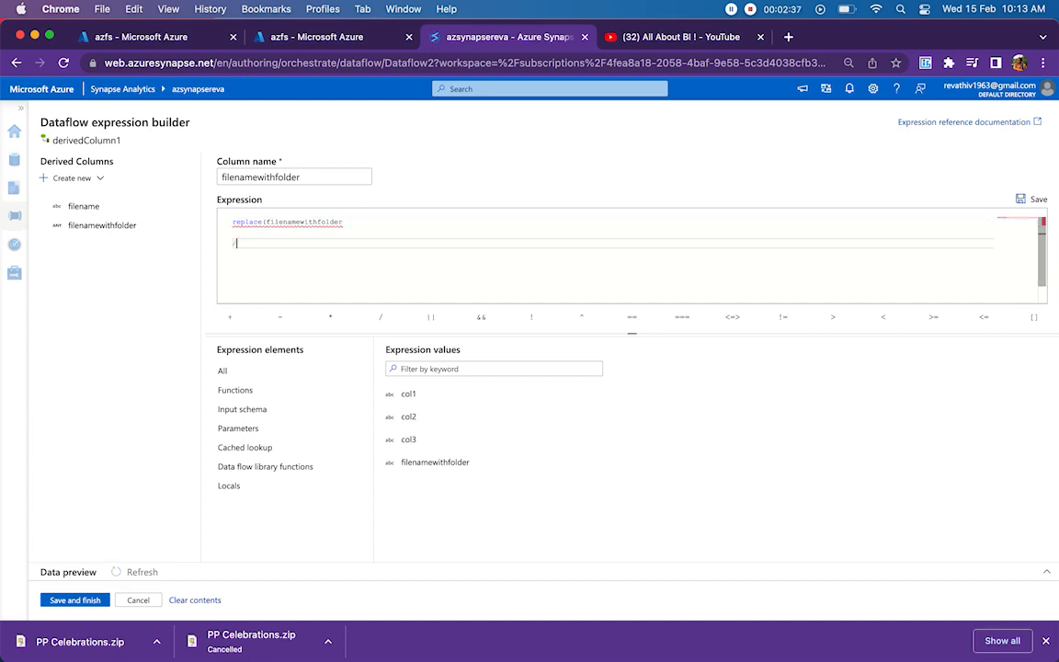
pyautogui.write('/input/test.oju')
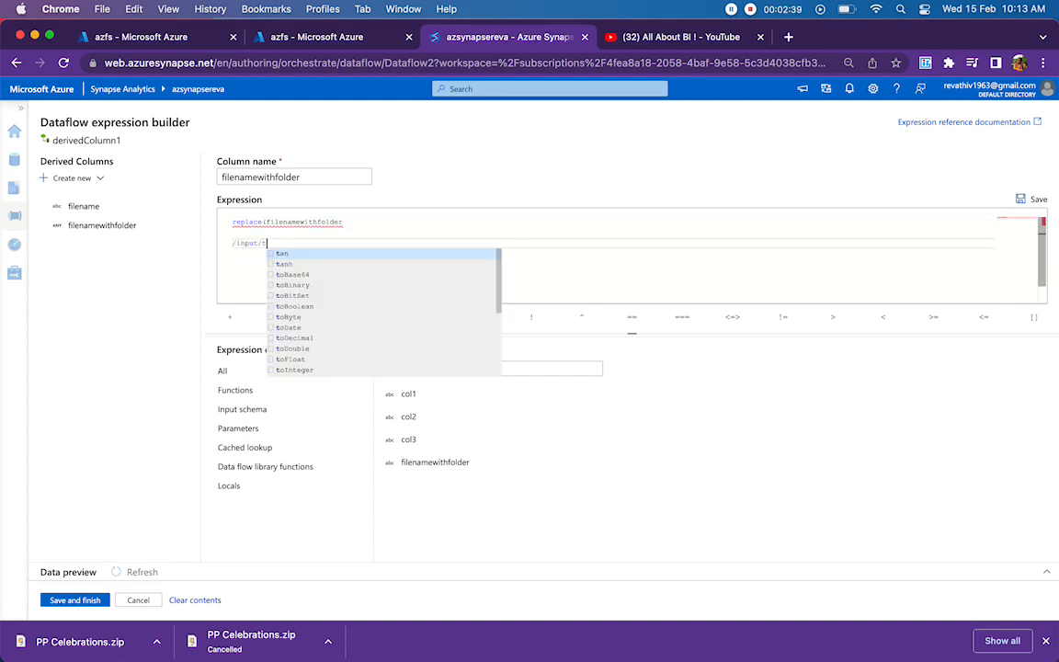
pyautogui.press('BackSpace')
pyautogui.press('BackSpace')
pyautogui.write('ut')
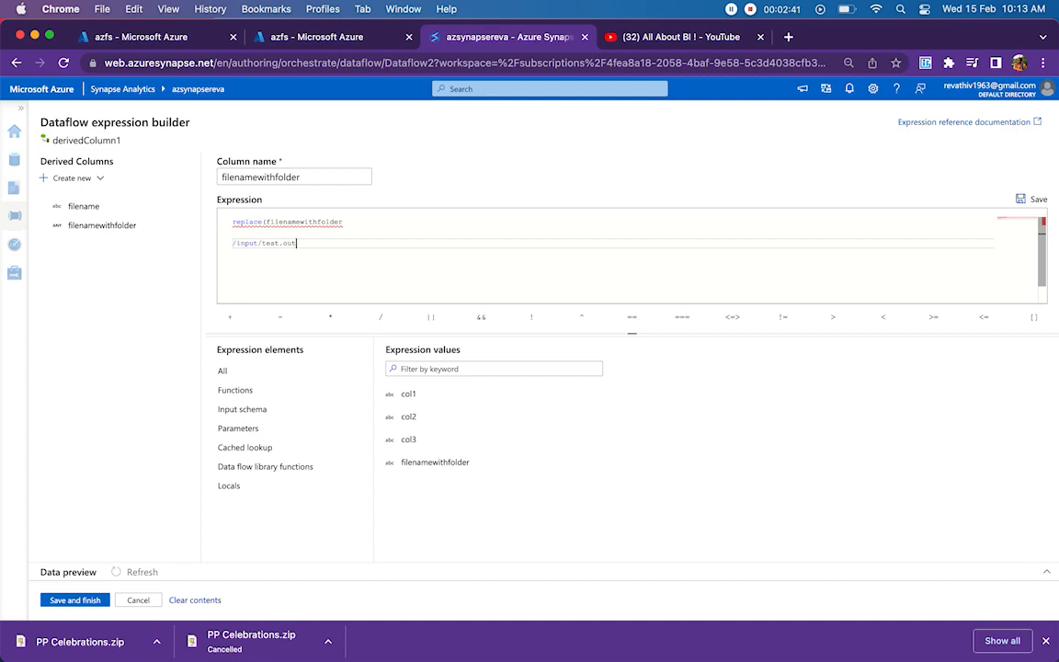
pyautogui.press('Return')
pyautogui.write('/inpu')
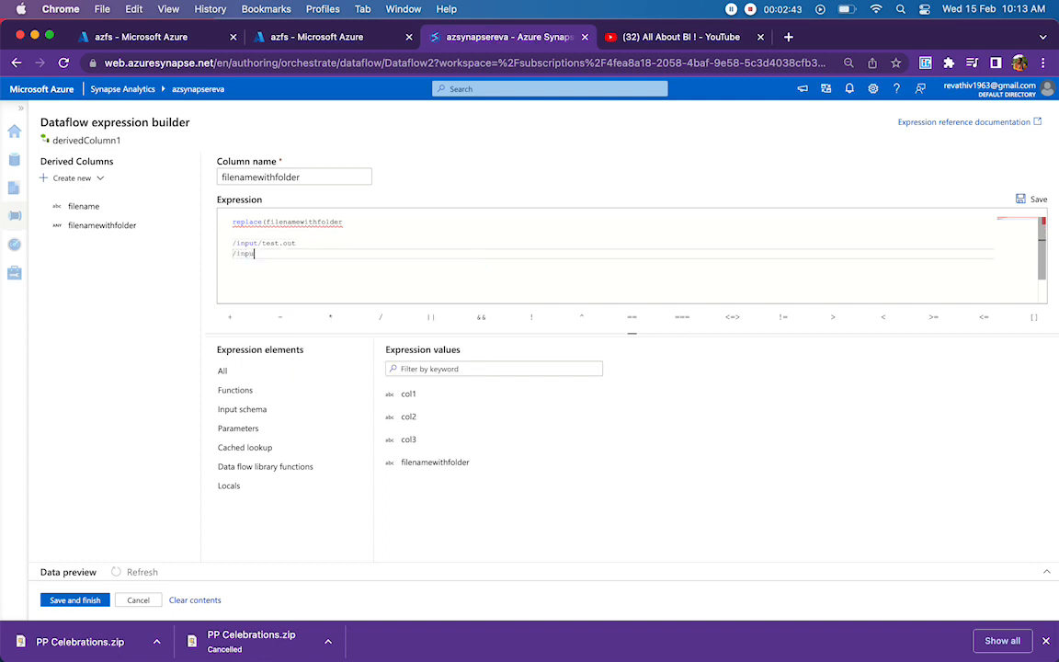
pyautogui.write('t/teatout.')
pyautogui.press('Up')
pyautogui.press('BackSpace')
pyautogui.press('BackSpace')
pyautogui.press('BackSpace')
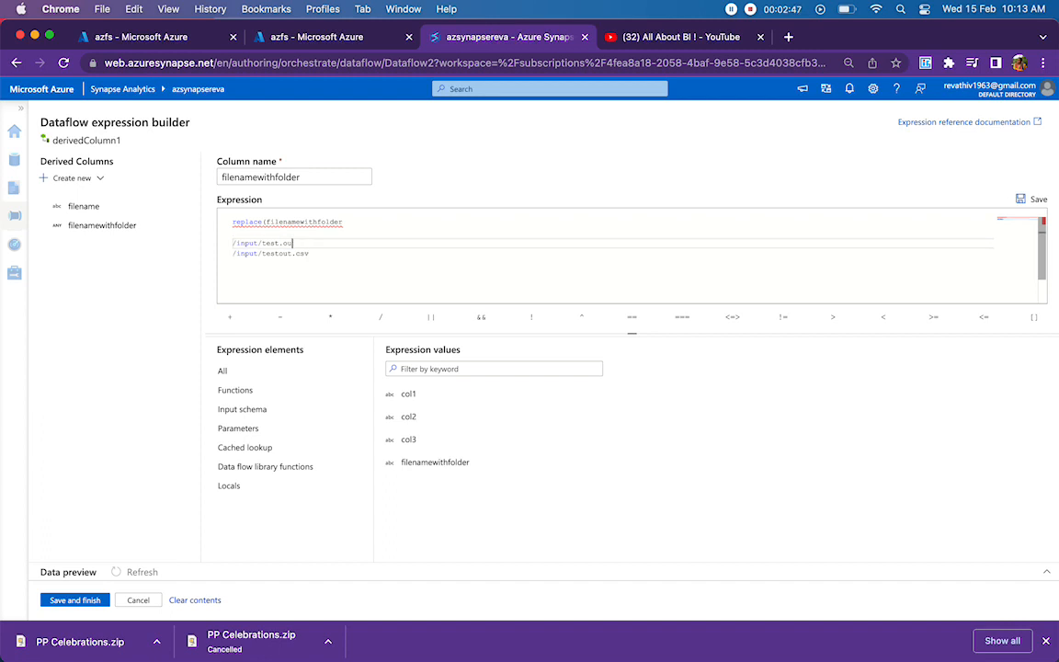
pyautogui.write('csv')
# Step: Delete the two sample path lines below the replace expression
pyautogui.press('Up')
pyautogui.hotkey('shift', 'Down')
pyautogui.hotkey('shift', 'Down')
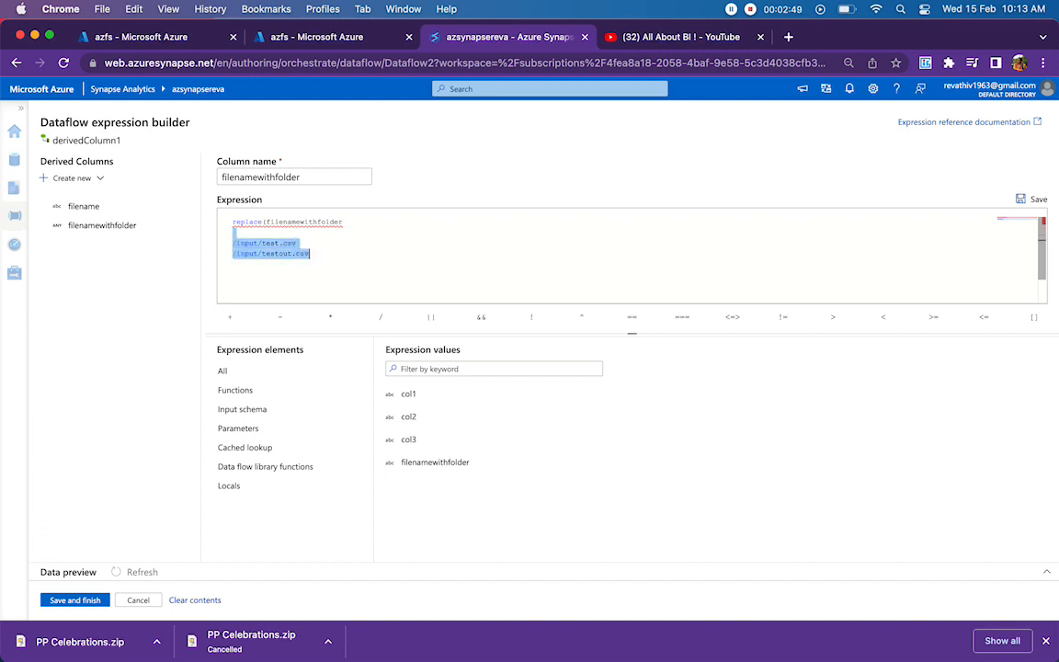
pyautogui.doubleClick(249, 243)
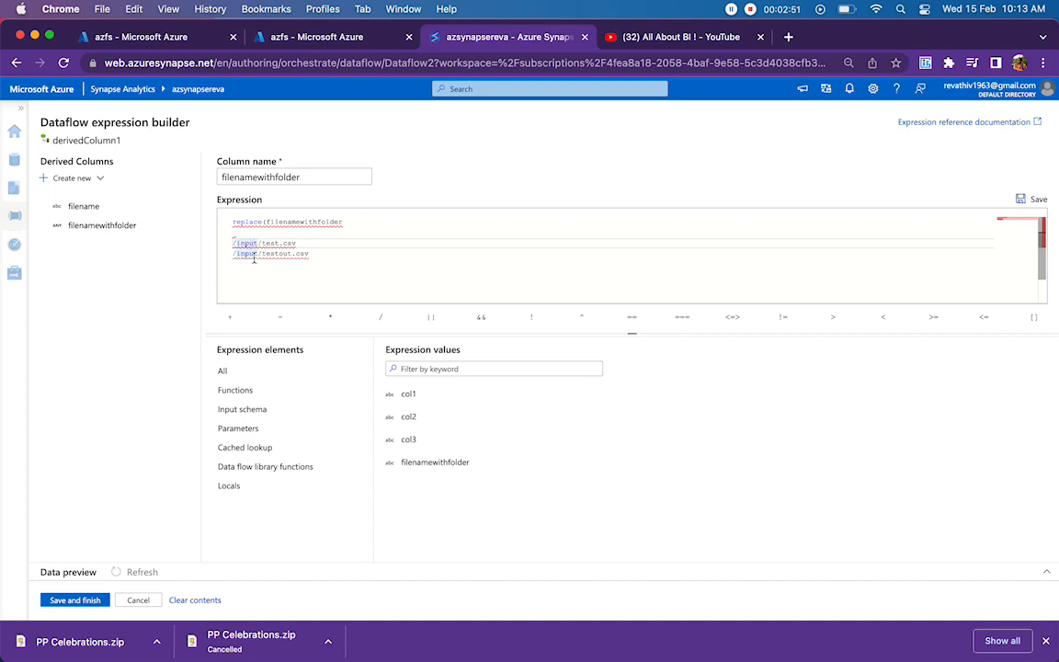
pyautogui.doubleClick(253, 254)
pyautogui.moveTo(300, 255); pyautogui.dragTo(220, 248)
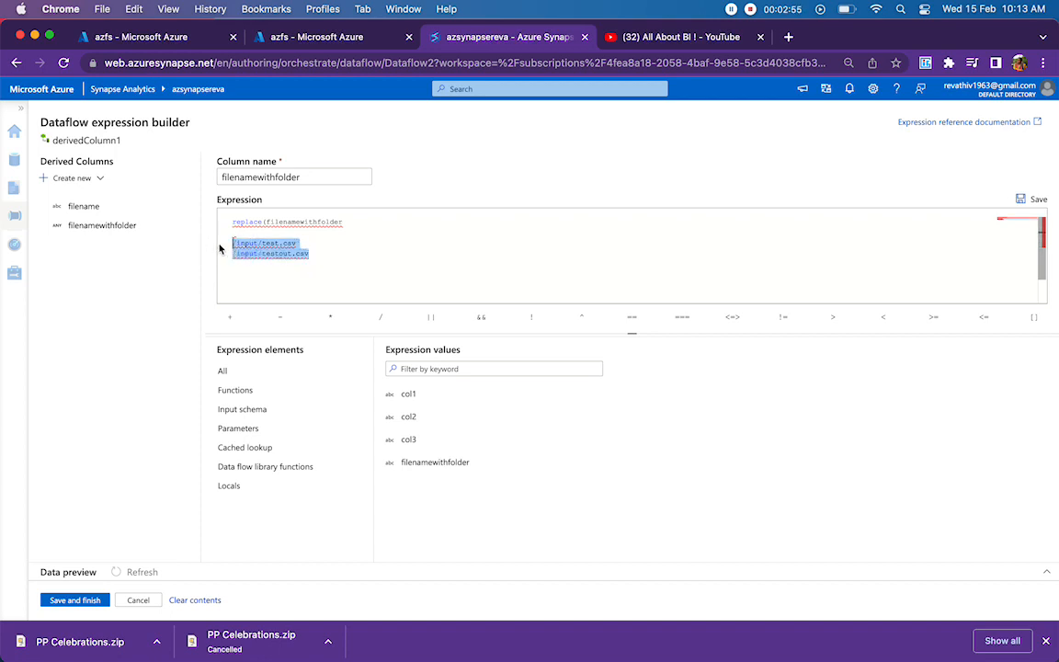
pyautogui.press('BackSpace')
pyautogui.press('BackSpace')
pyautogui.press('BackSpace')
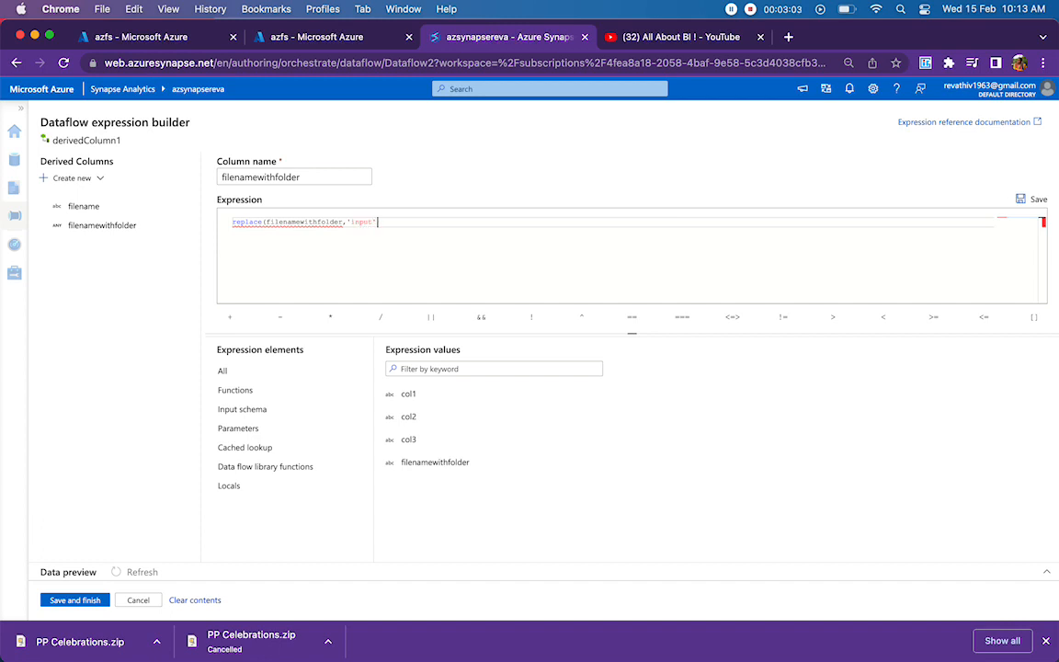
# Step: Complete the filenamewithfolder expression as replace(filenamewithfolder,'input','output')
pyautogui.write("'output")
pyautogui.press('super+alt+i')
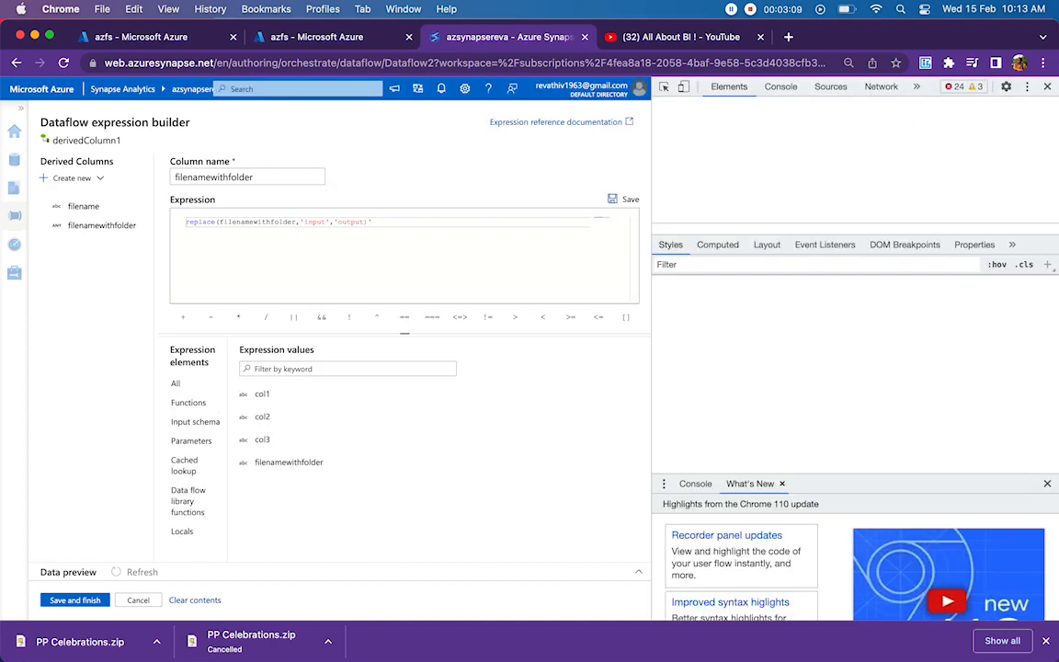
pyautogui.press('super+alt+i')
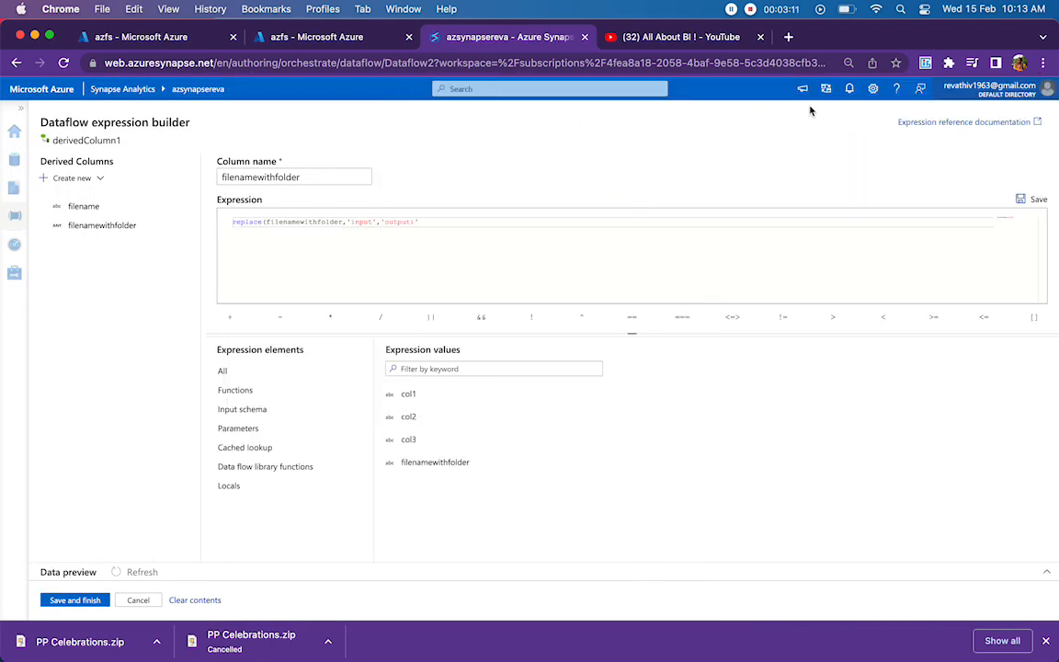
pyautogui.click(447, 230)
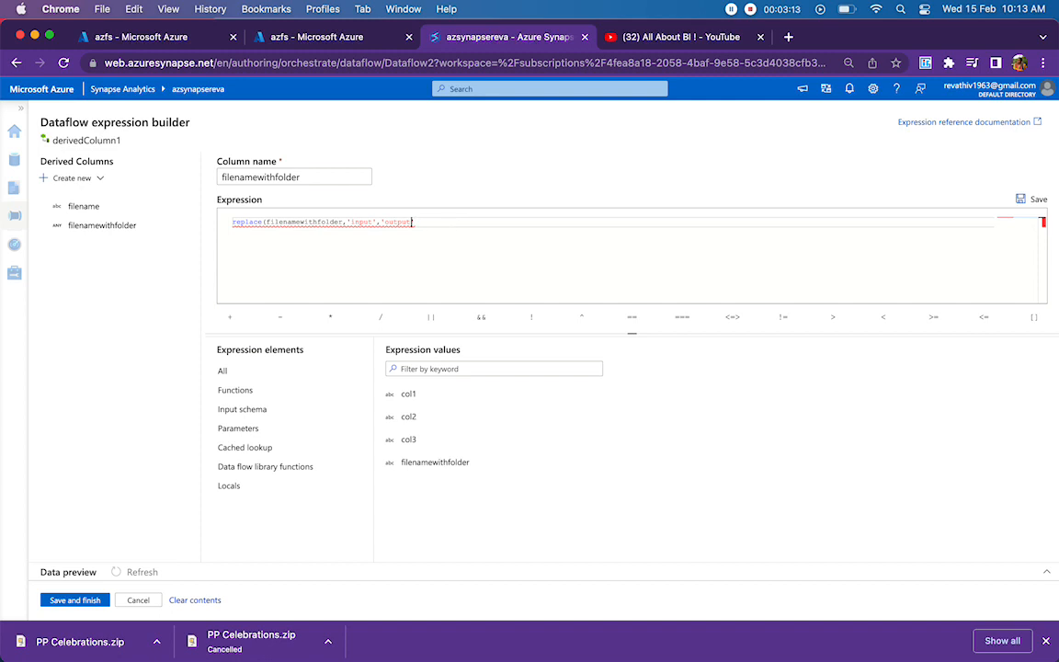
# Step: Refresh the data preview of the filenamewithfolder expression, then save it and close the expression builder
pyautogui.click(142, 571)
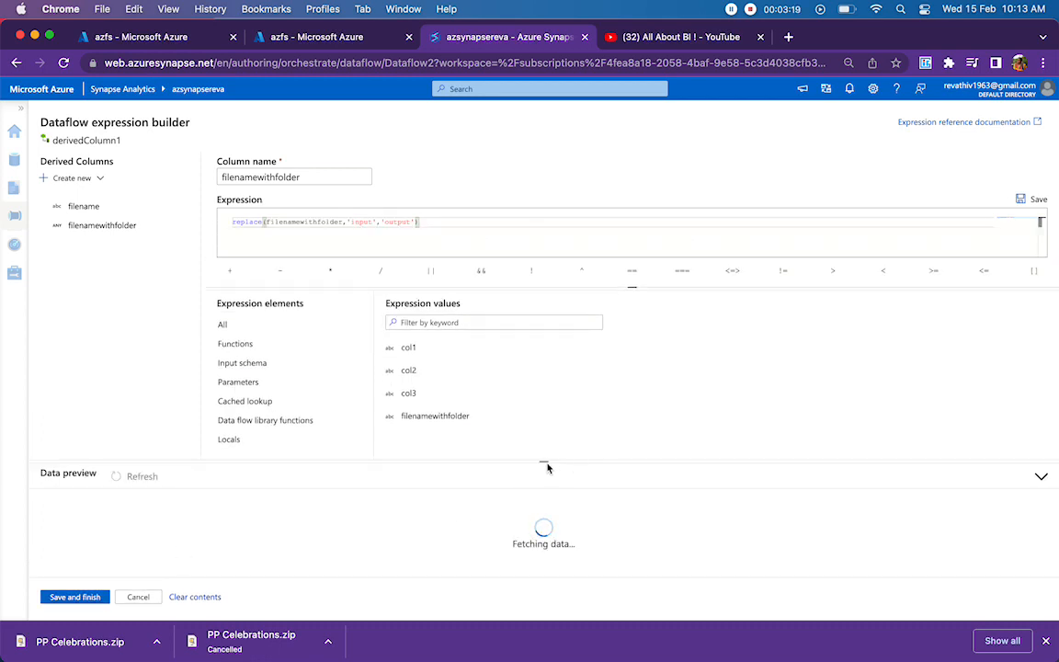
pyautogui.moveTo(547, 468); pyautogui.dragTo(555, 375)
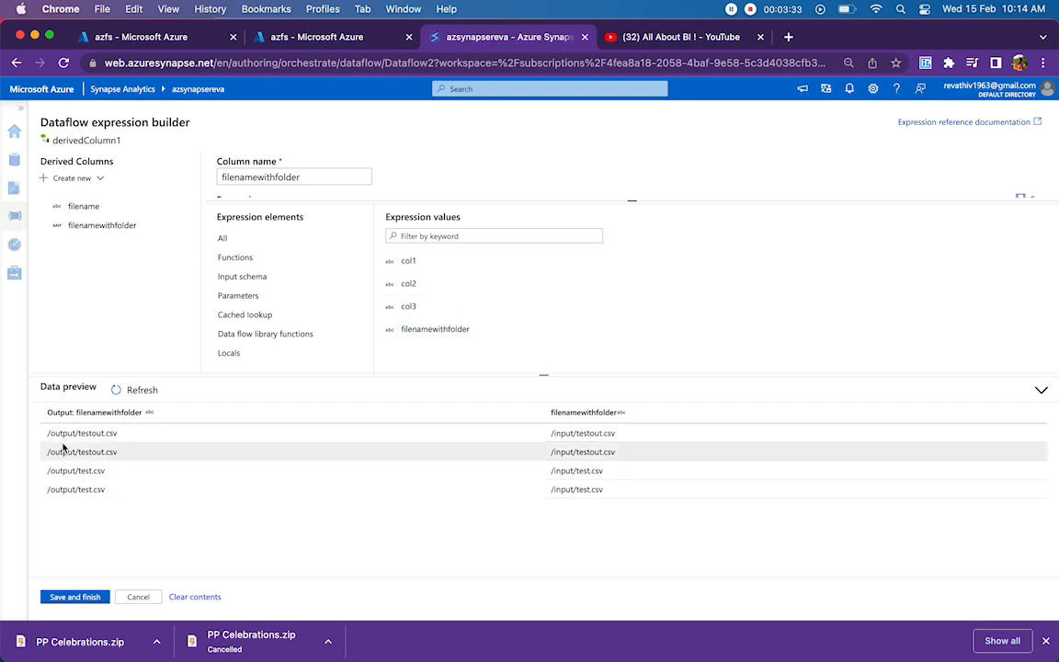
pyautogui.click(75, 597)
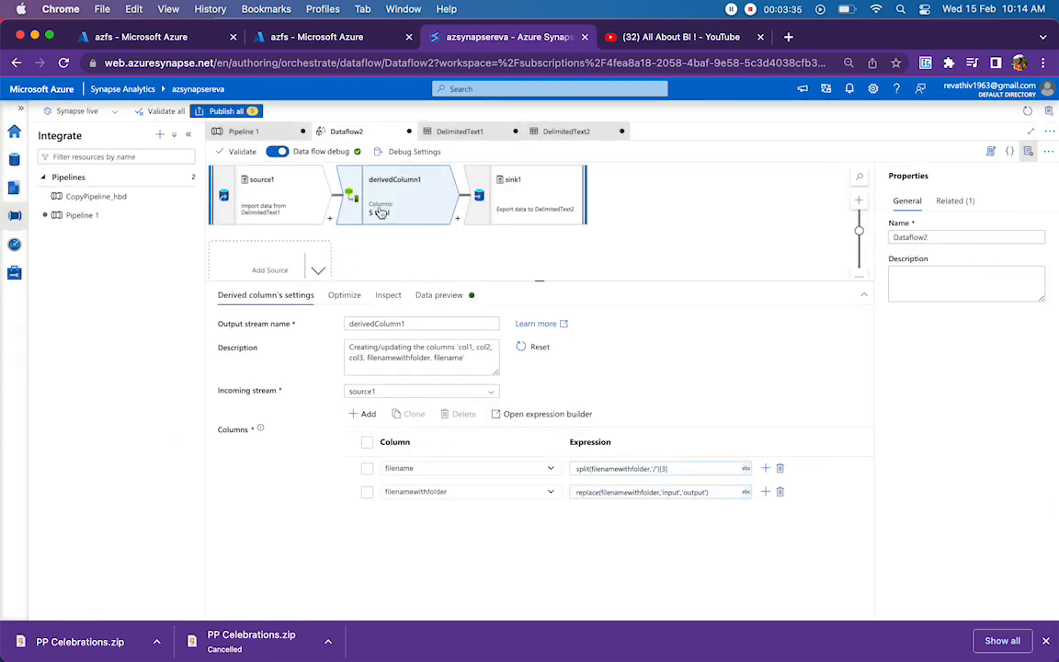
# Step: Clear the existing replace expression from the column data setting of sink1
pyautogui.click(523, 190)
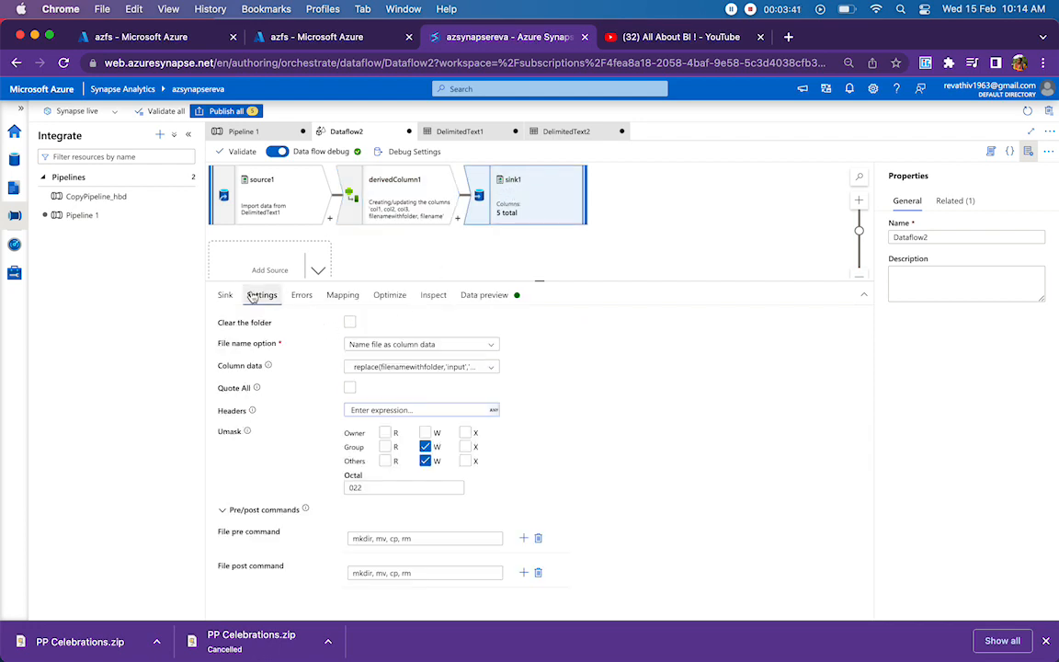
pyautogui.click(487, 343)
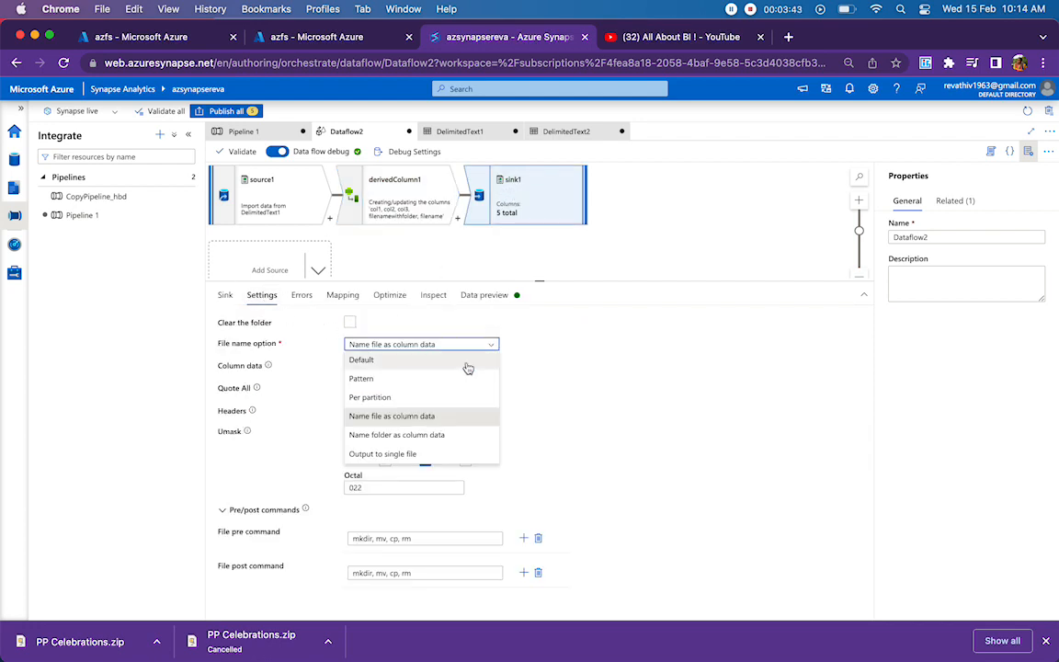
pyautogui.click(439, 425)
pyautogui.click(489, 368)
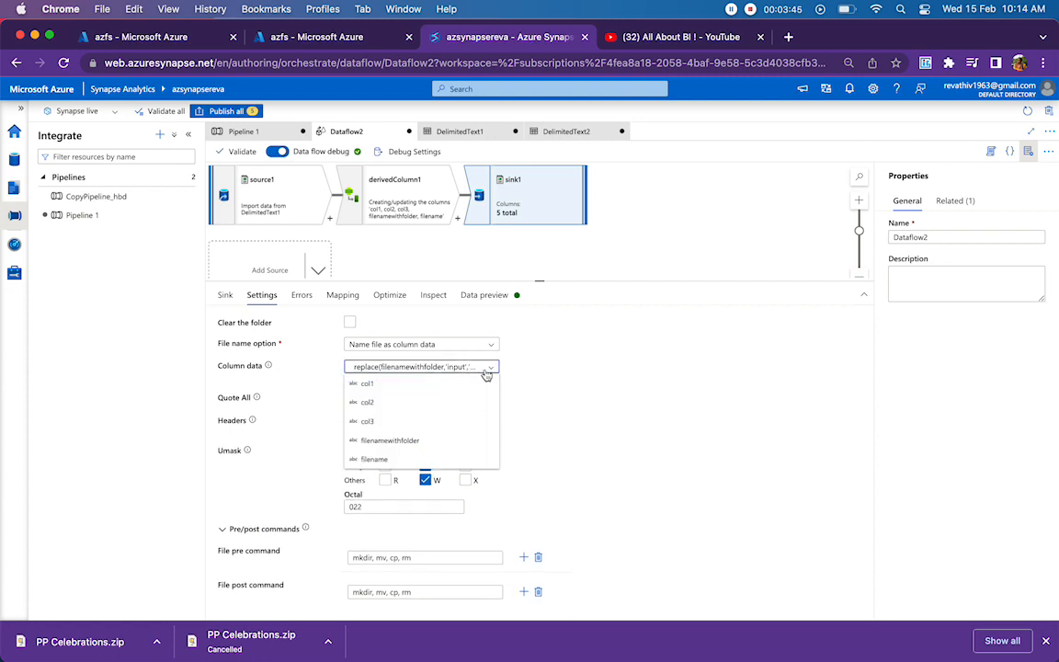
pyautogui.click(437, 366)
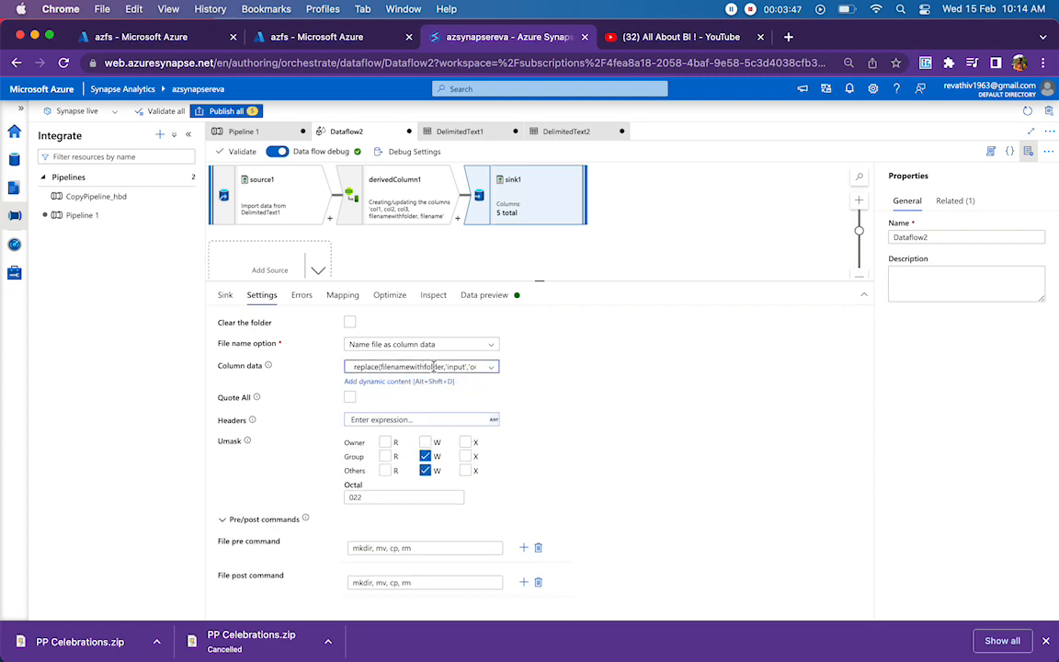
pyautogui.press('super+a')
pyautogui.write('=')
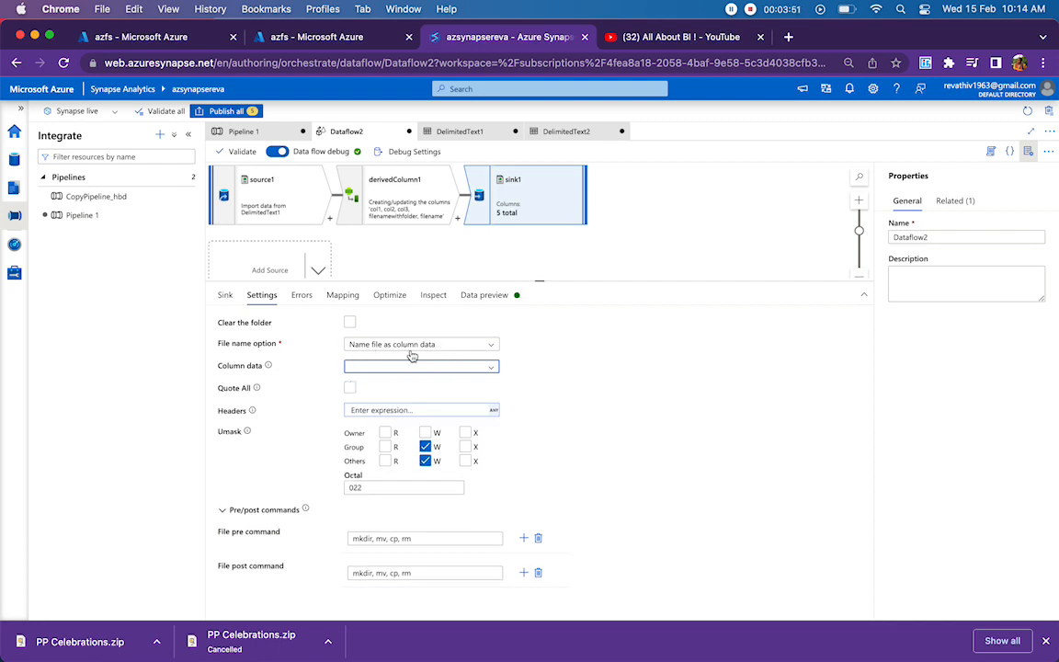
# Step: Set sink1's file name option to Name file as column data, with filenamewithfolder as the column data
pyautogui.click(491, 346)
pyautogui.click(421, 361)
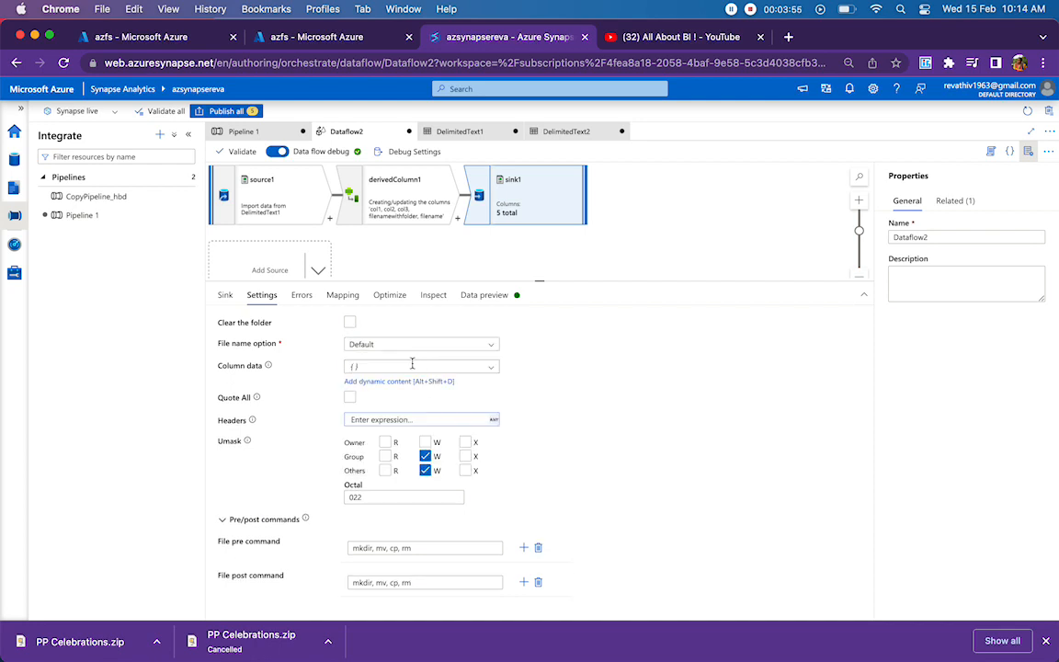
pyautogui.click(493, 346)
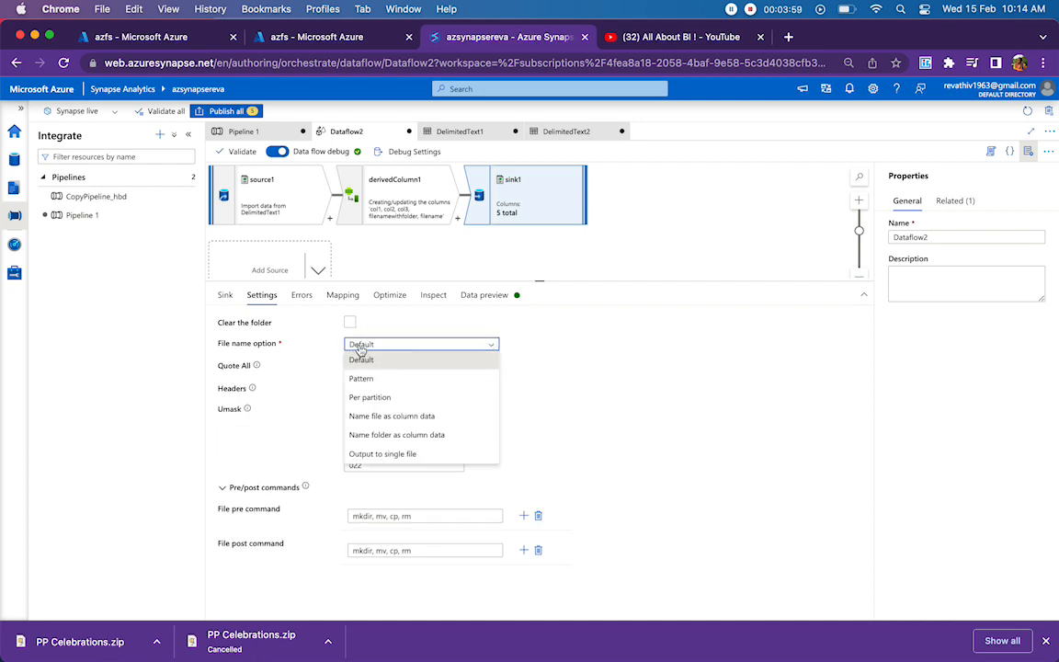
pyautogui.click(358, 421)
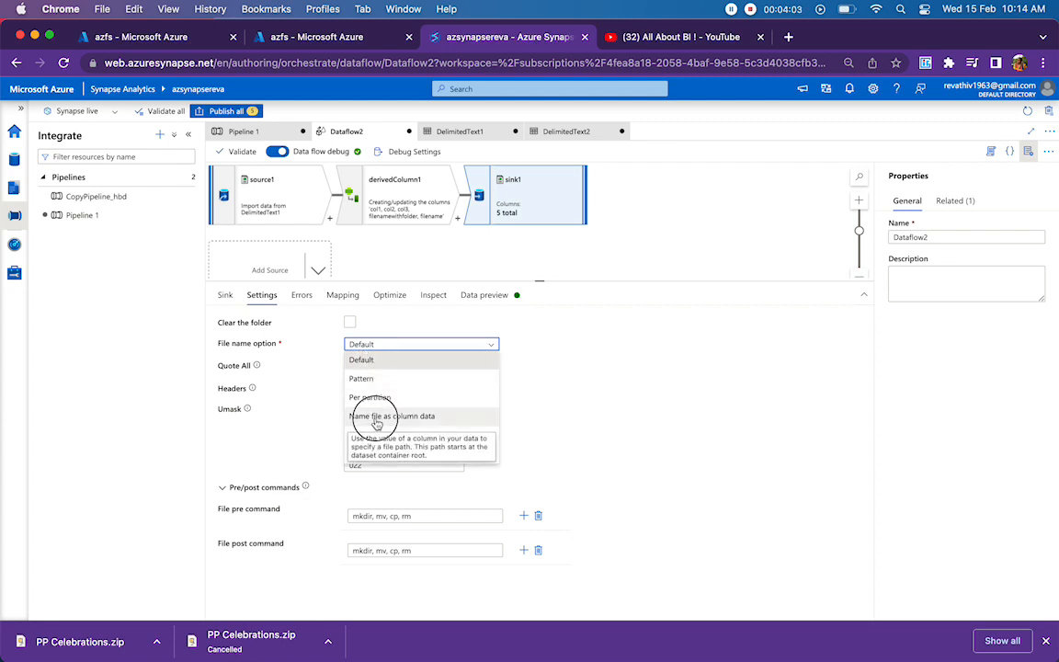
pyautogui.click(492, 368)
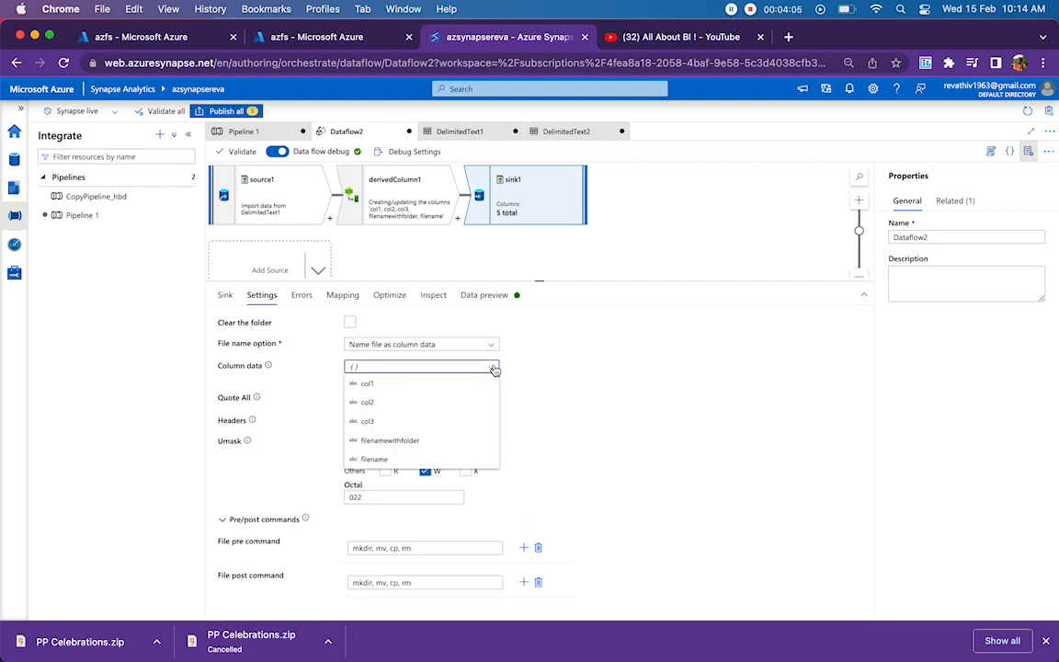
pyautogui.click(413, 444)
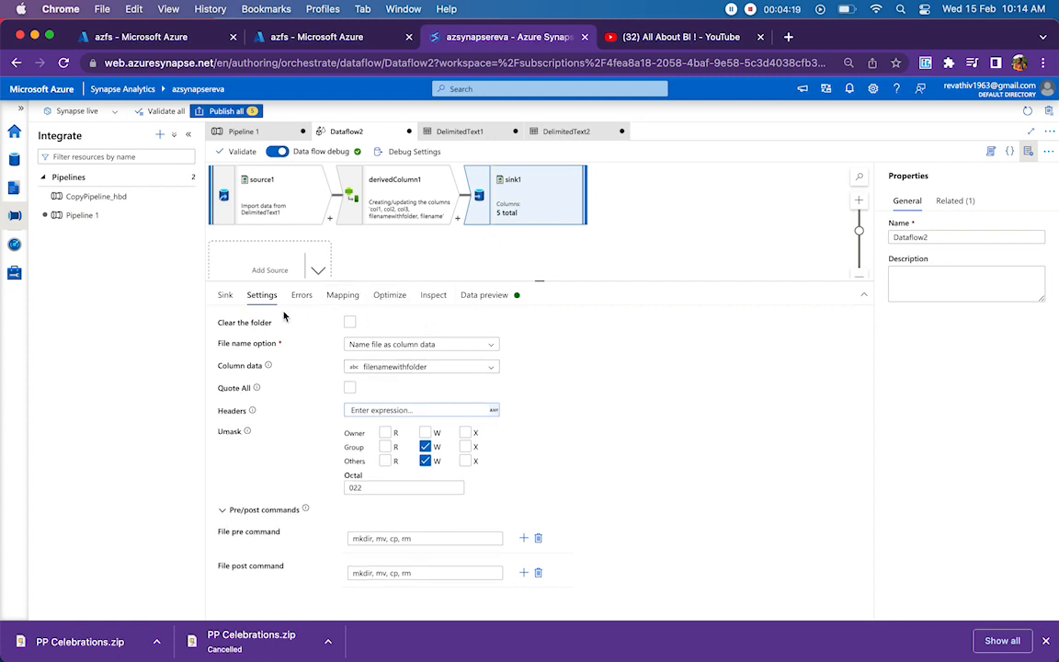
# Step: Examine the connection settings of sink1's DelimitedText2 dataset, including its file path and header option, and return to Dataflow2
pyautogui.click(224, 295)
pyautogui.click(607, 454)
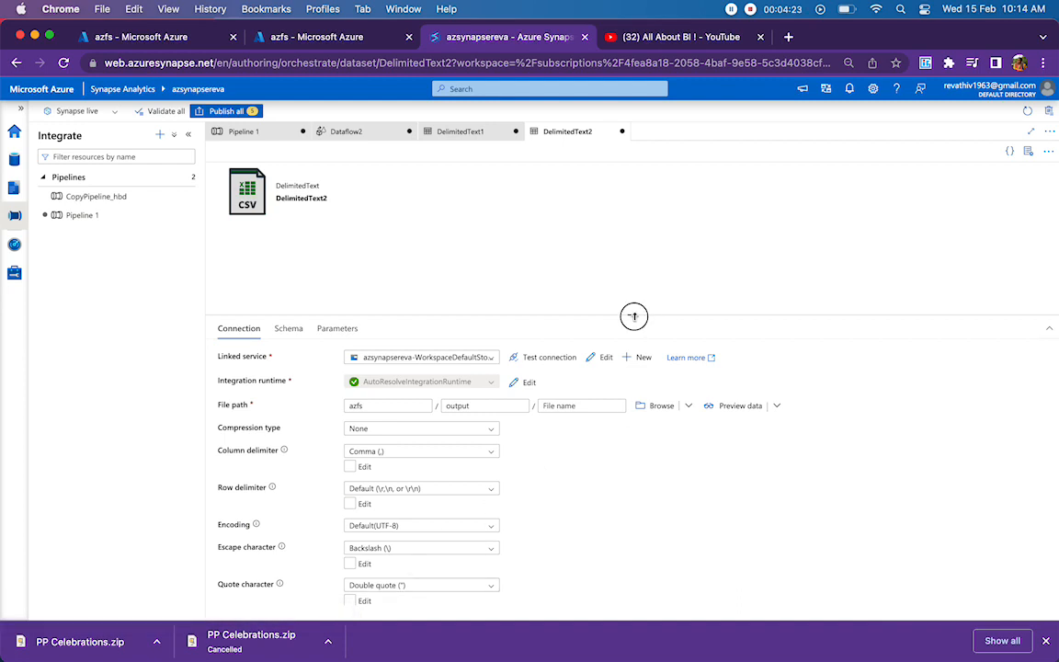
pyautogui.moveTo(635, 314); pyautogui.dragTo(633, 227)
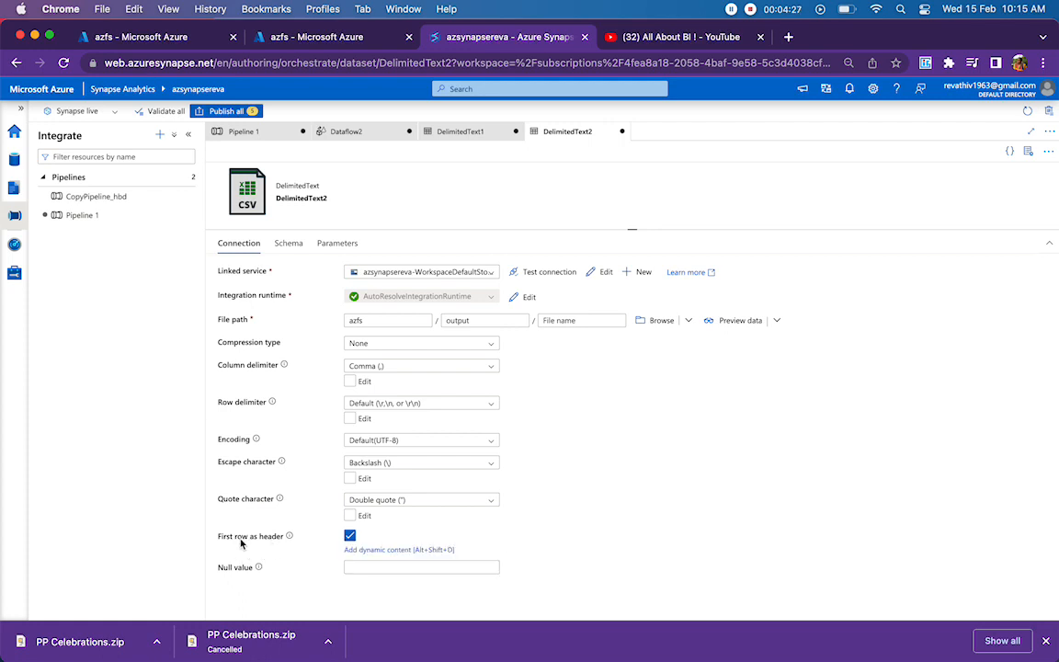
pyautogui.moveTo(631, 230); pyautogui.dragTo(632, 384)
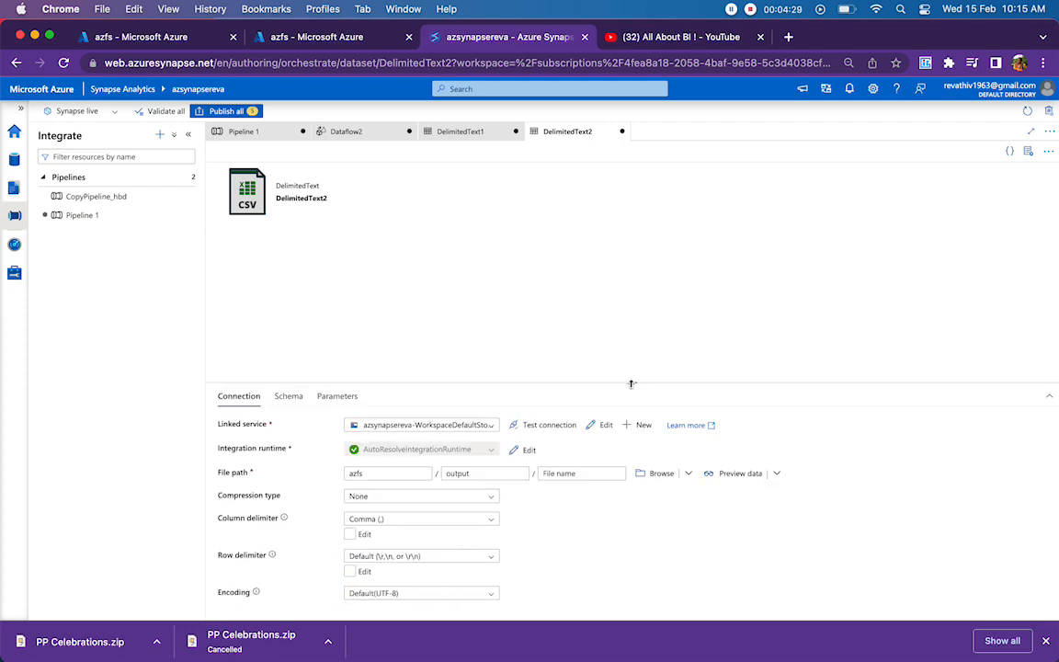
pyautogui.click(456, 134)
pyautogui.click(350, 133)
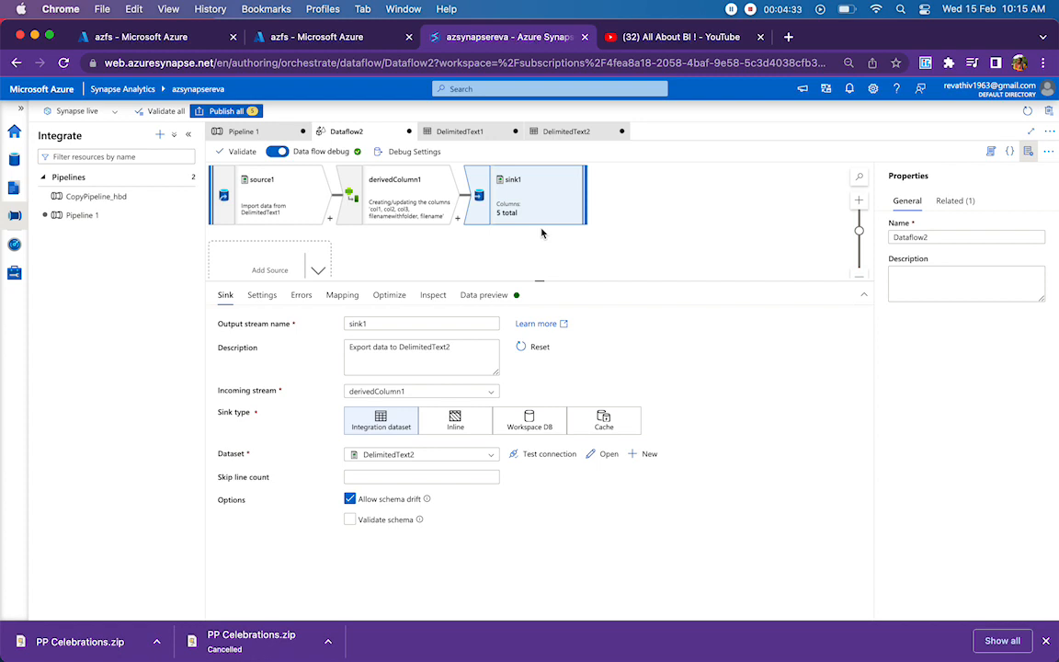
# Step: Review source1's options, derivedColumn1's filenamewithfolder column and sink1's file naming settings
pyautogui.click(246, 192)
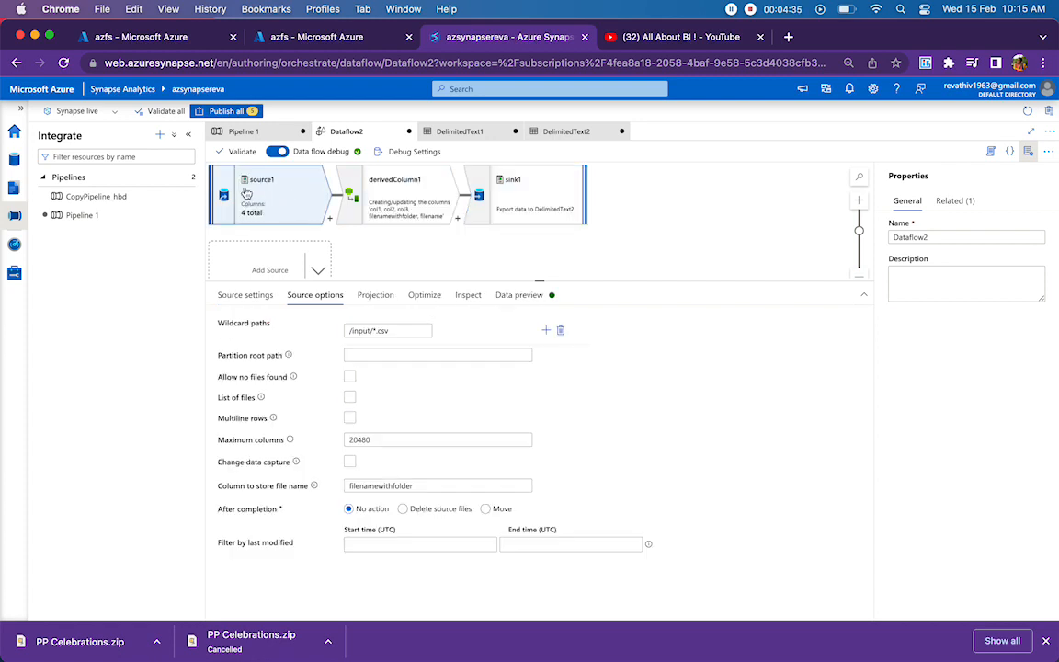
pyautogui.click(387, 189)
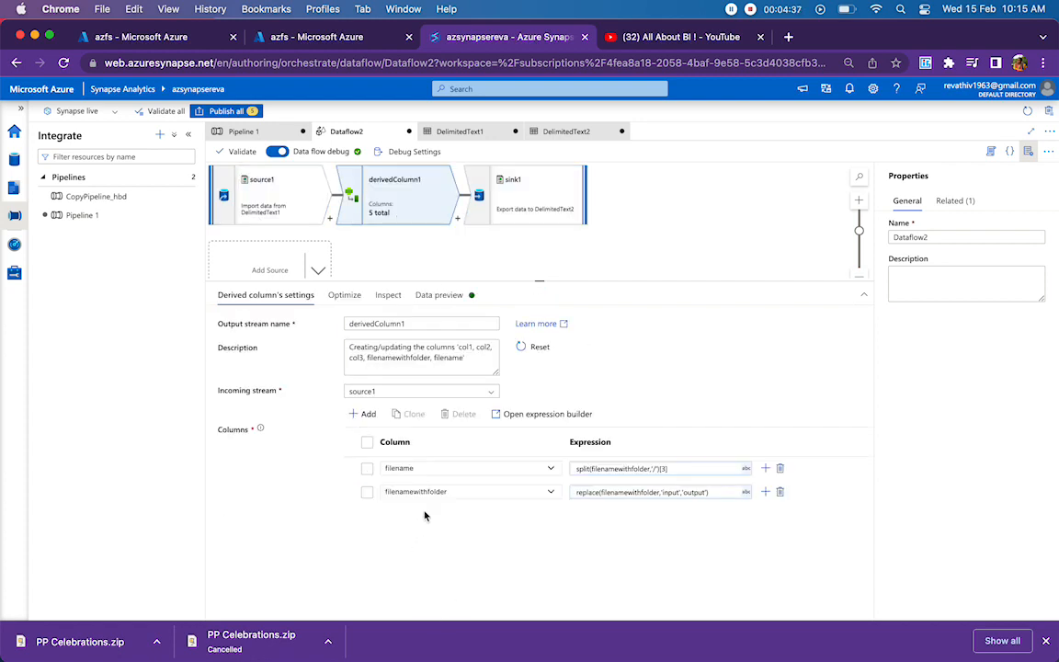
pyautogui.click(449, 491)
pyautogui.moveTo(450, 492); pyautogui.dragTo(379, 492)
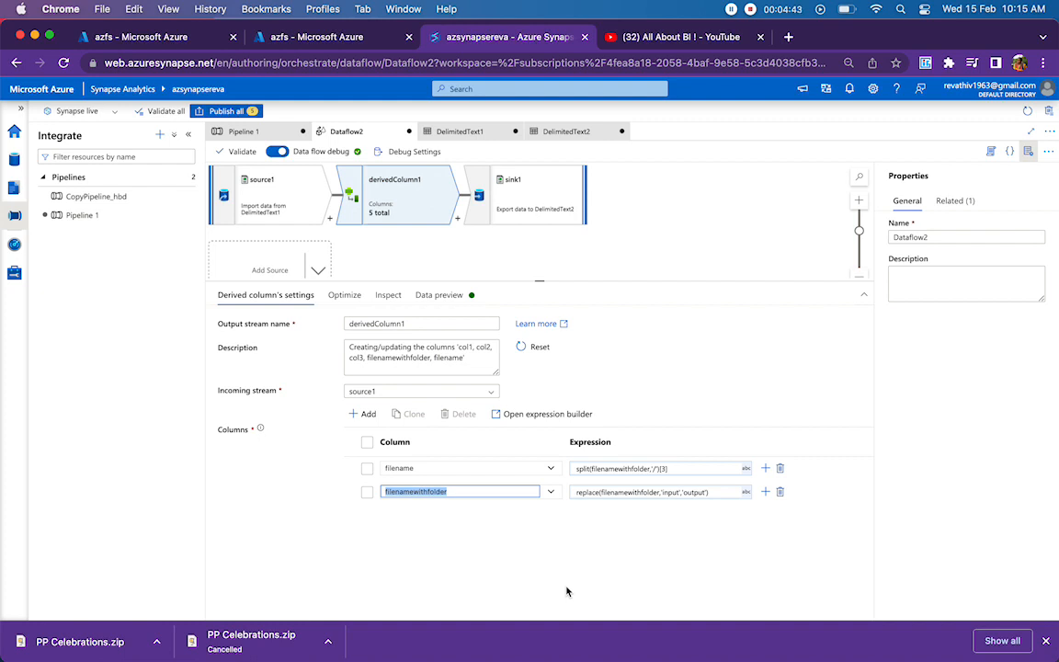
pyautogui.click(510, 207)
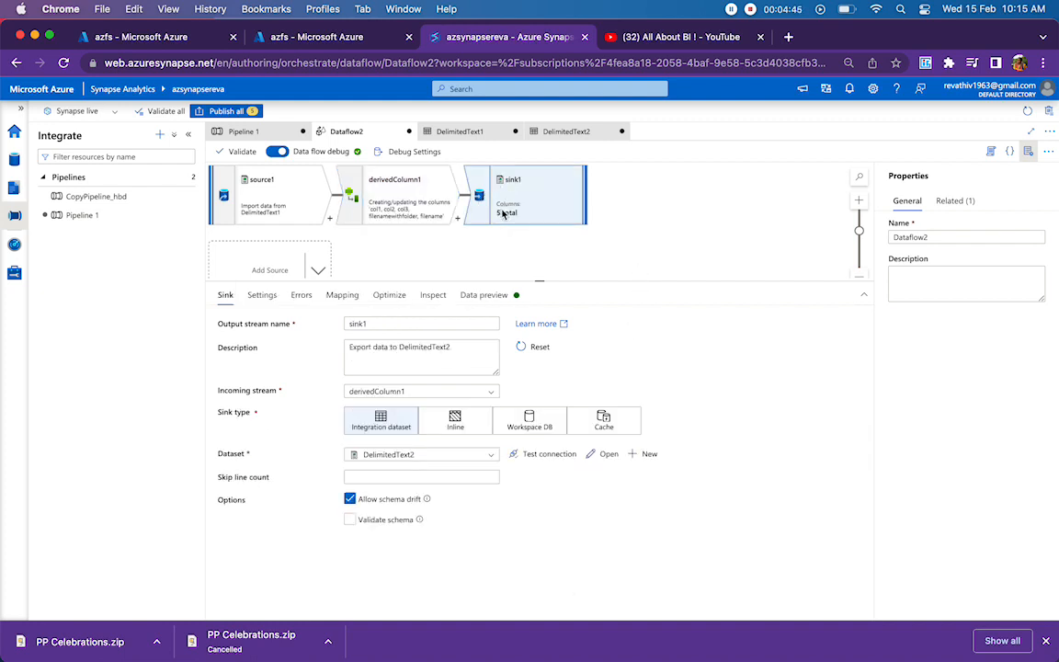
pyautogui.click(265, 300)
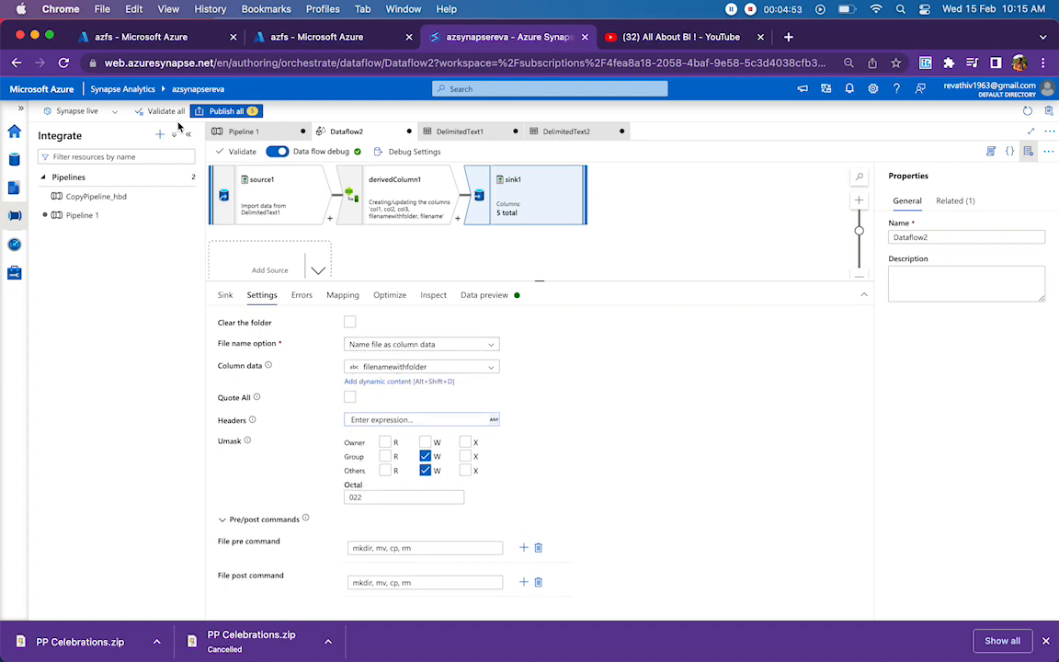
# Step: Start a debug run of Pipeline 1 and enlarge the view of its run output
pyautogui.click(234, 132)
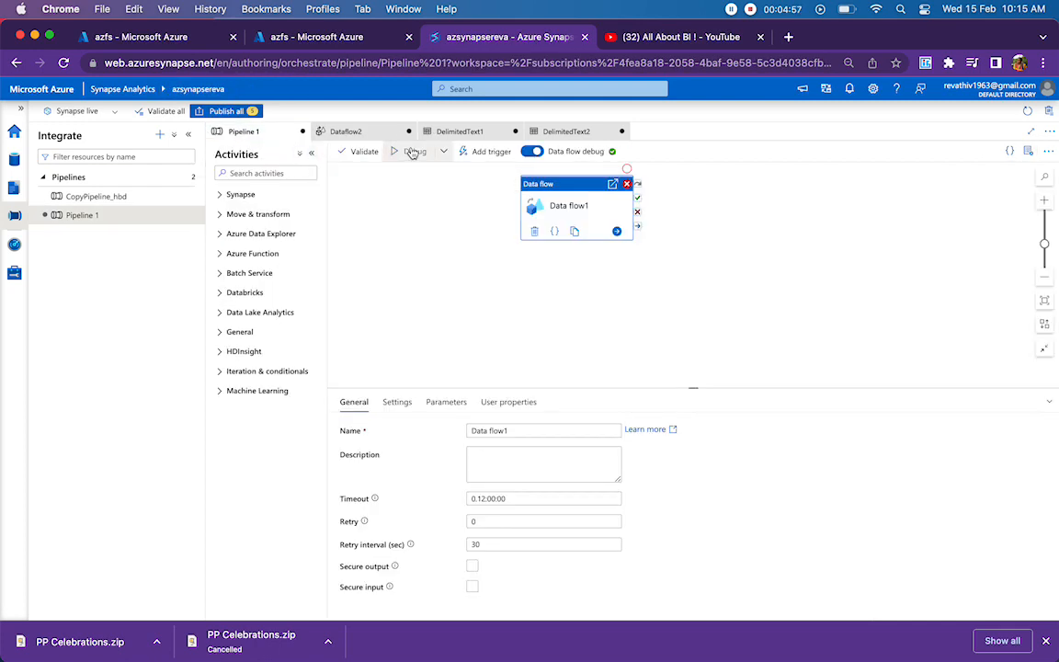
pyautogui.click(412, 153)
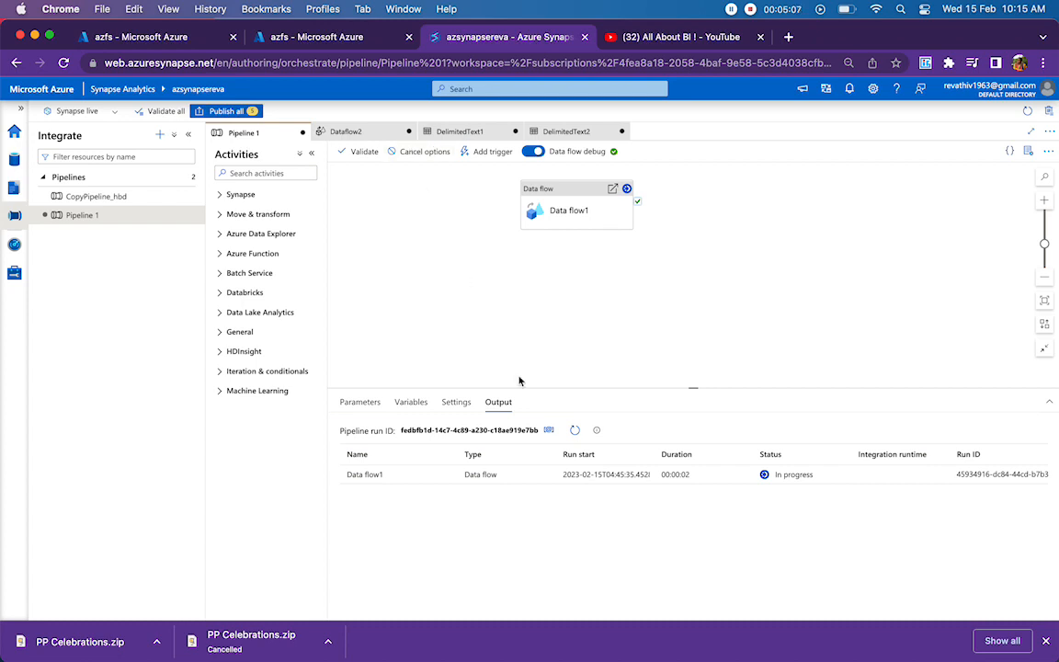
pyautogui.moveTo(691, 388); pyautogui.dragTo(681, 287)
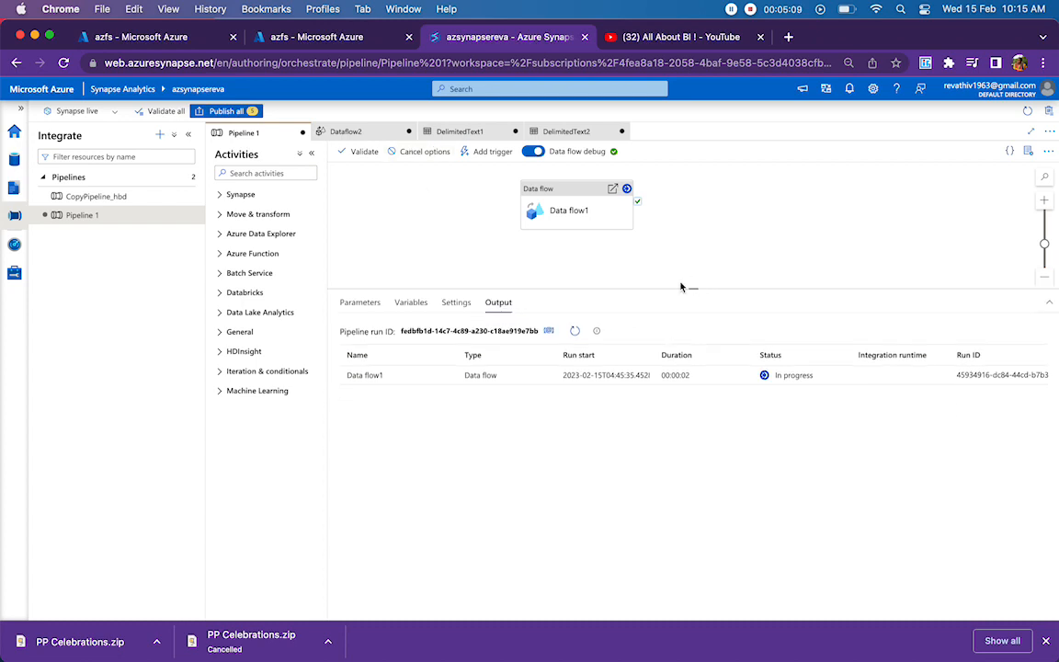
pyautogui.click(189, 134)
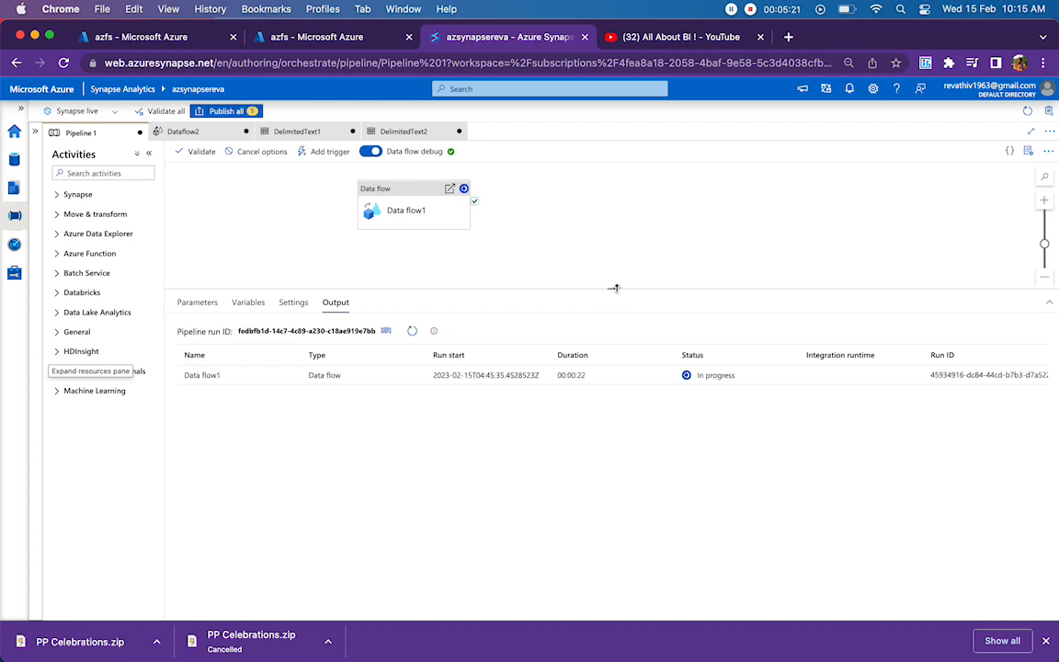
pyautogui.moveTo(615, 287); pyautogui.dragTo(619, 261)
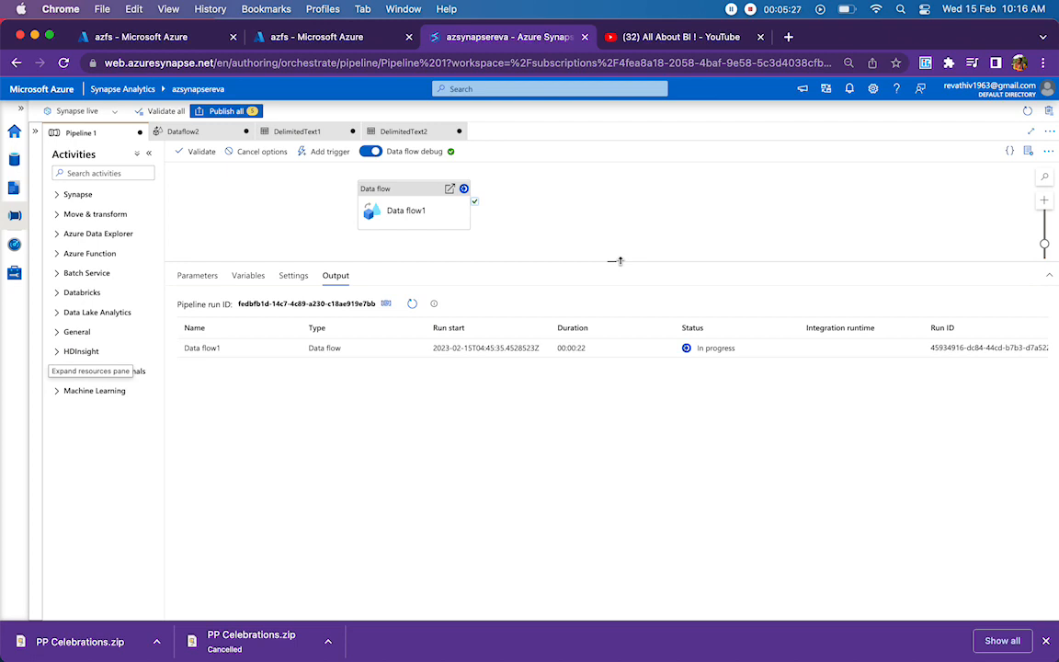
# Step: Refresh the output folder of the azfs container in the Azure portal and examine the contents of test.csv
pyautogui.click(123, 35)
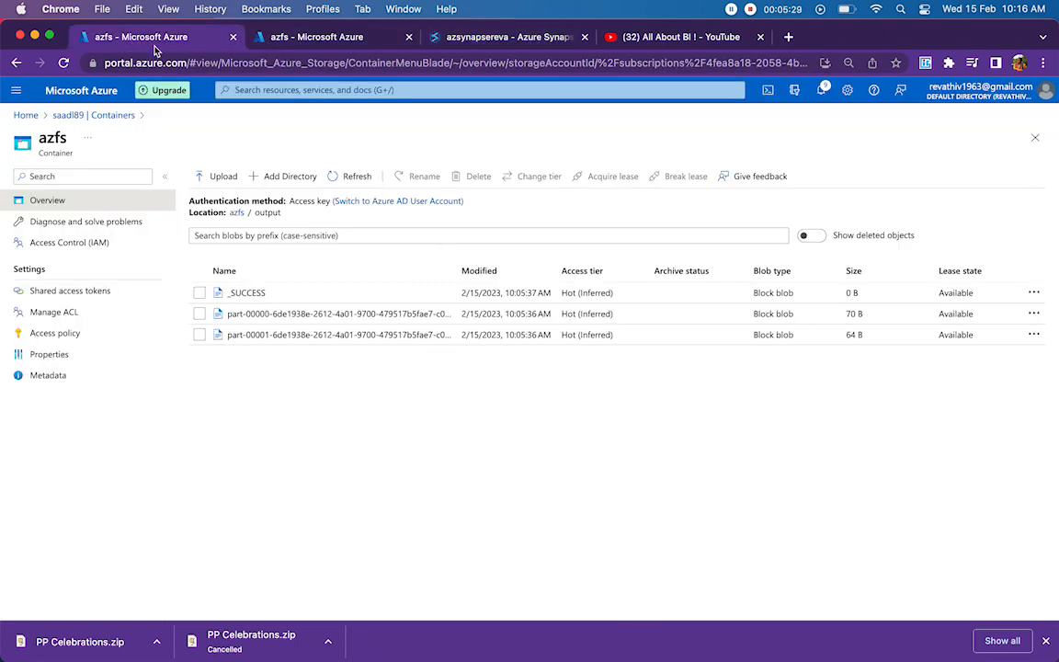
pyautogui.click(351, 178)
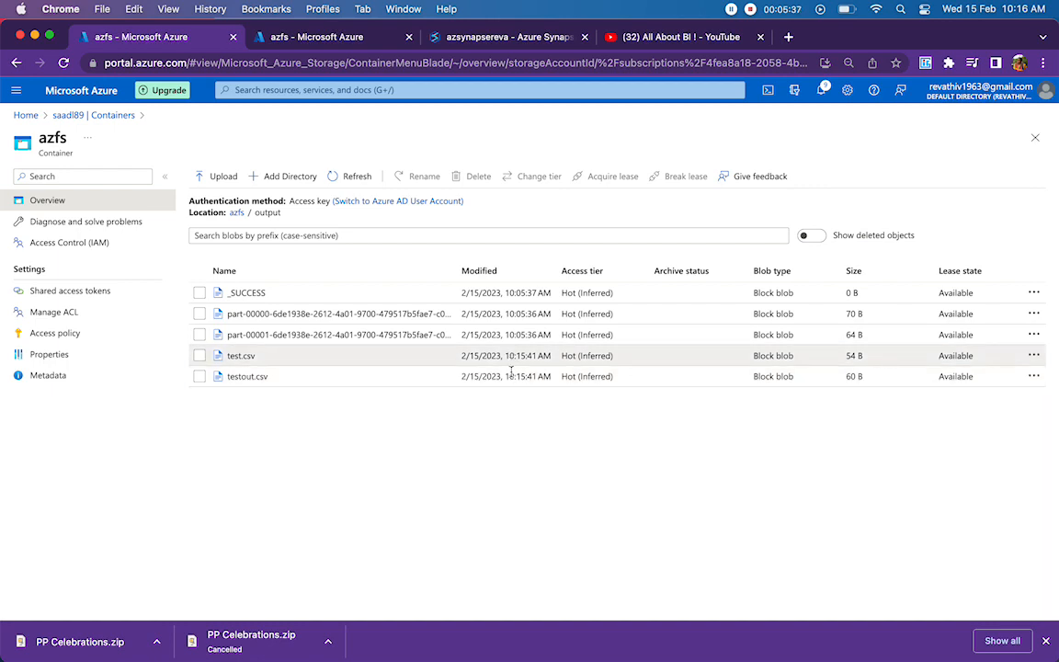
pyautogui.click(241, 356)
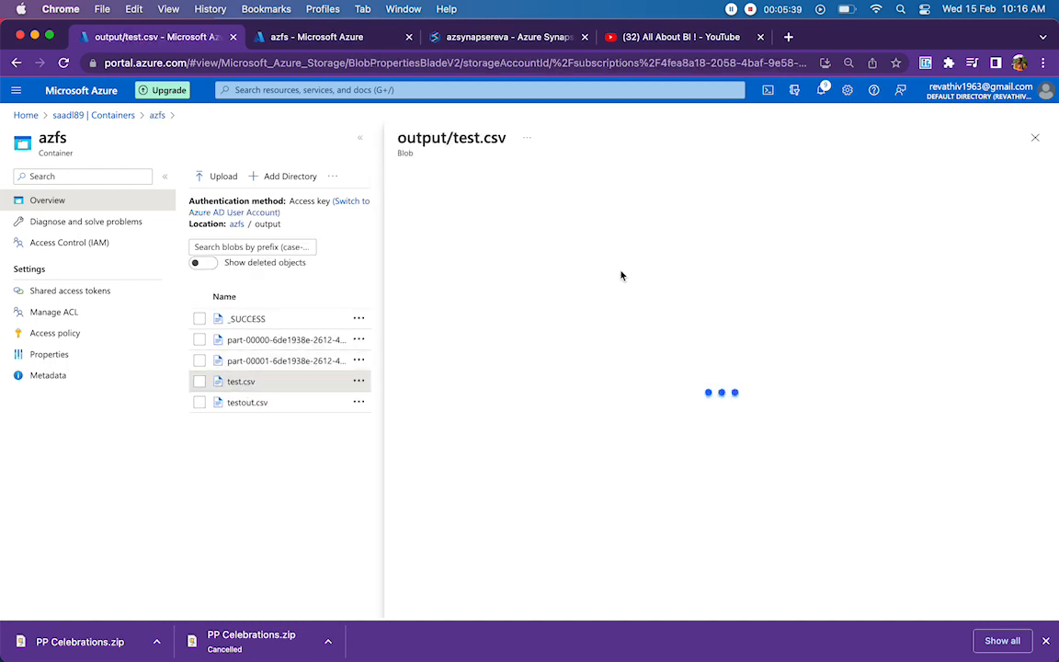
pyautogui.click(514, 208)
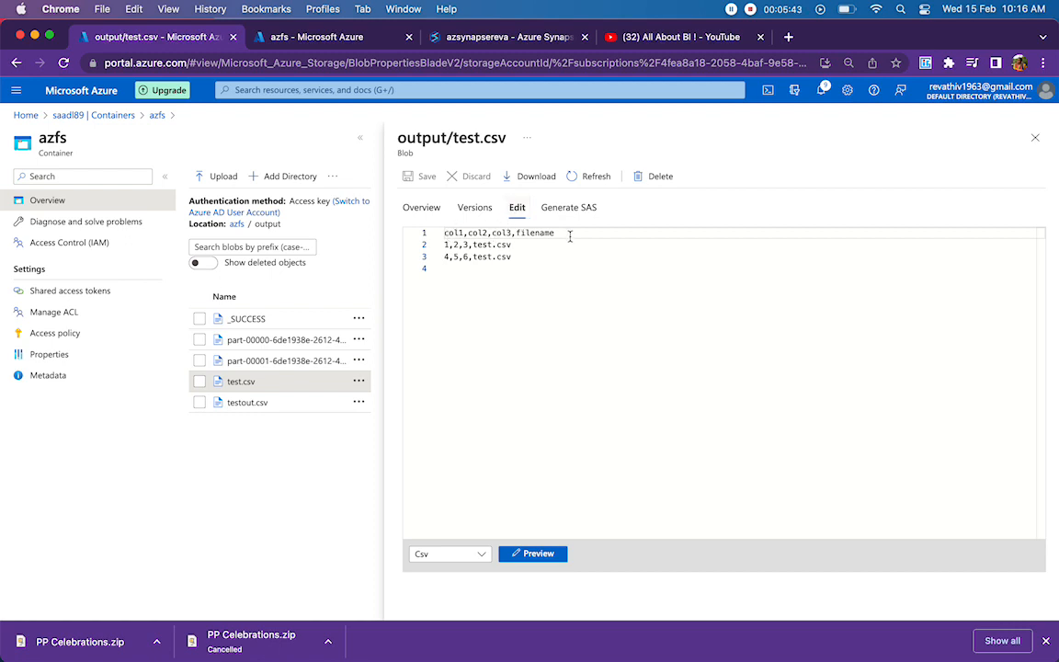
pyautogui.moveTo(558, 255); pyautogui.dragTo(432, 216)
# Step: Examine the header and data rows of testout.csv in the output folder, and close the file view
pyautogui.click(246, 403)
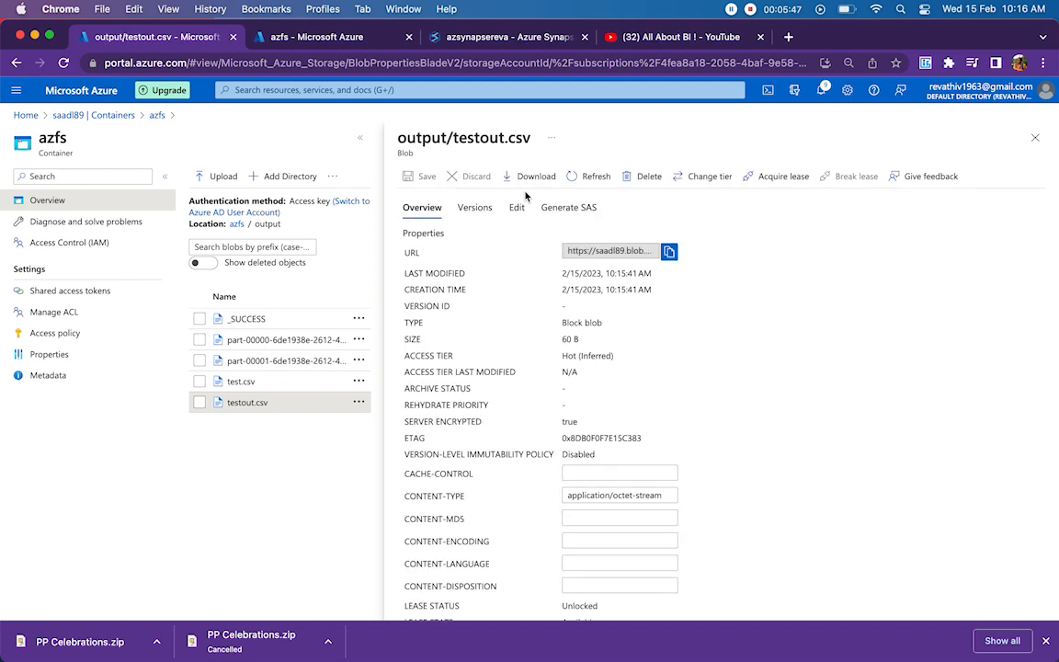
pyautogui.click(518, 207)
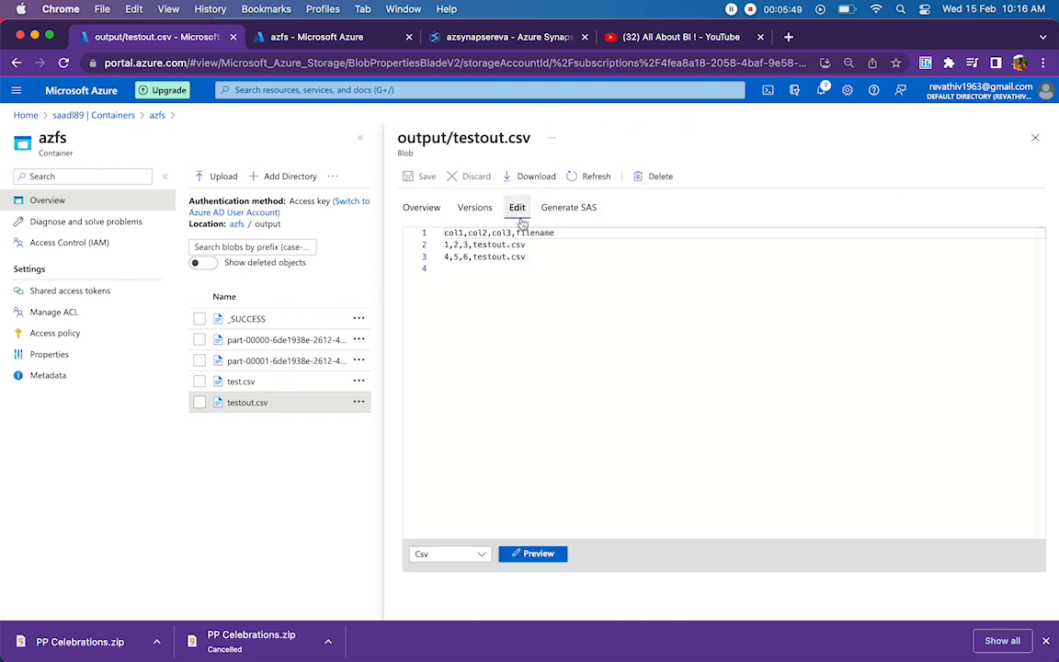
pyautogui.doubleClick(531, 233)
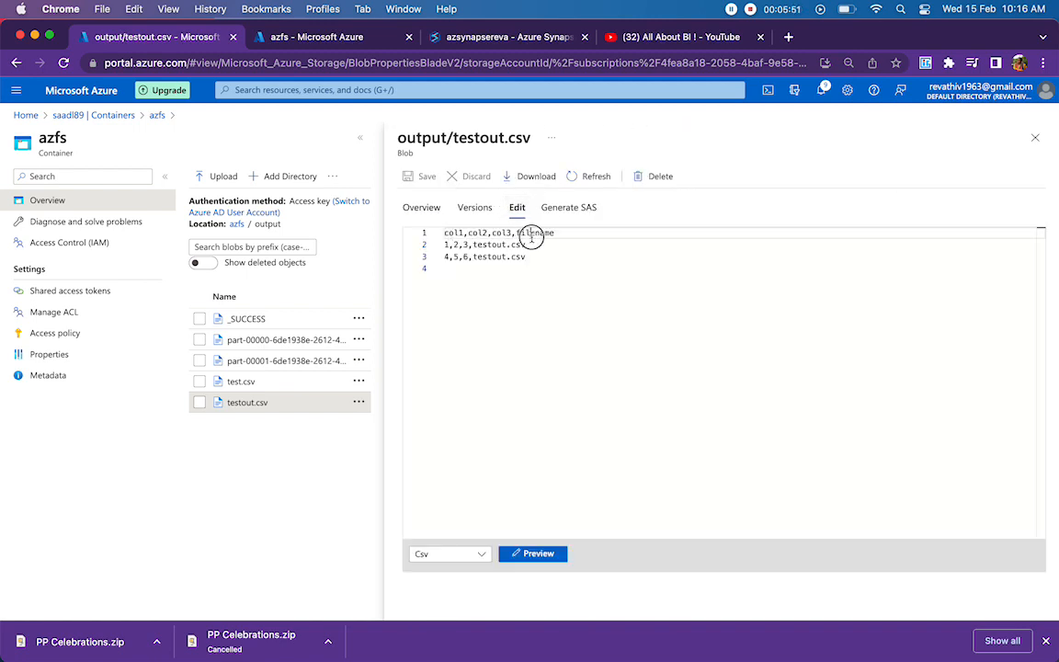
pyautogui.moveTo(541, 255); pyautogui.dragTo(428, 250)
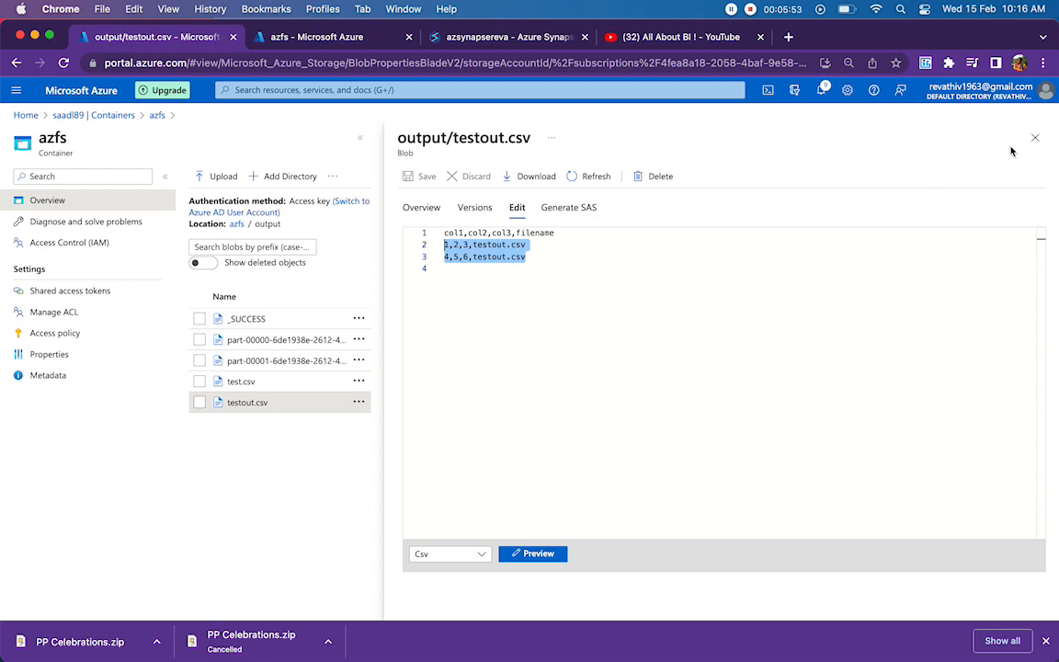
pyautogui.click(1035, 137)
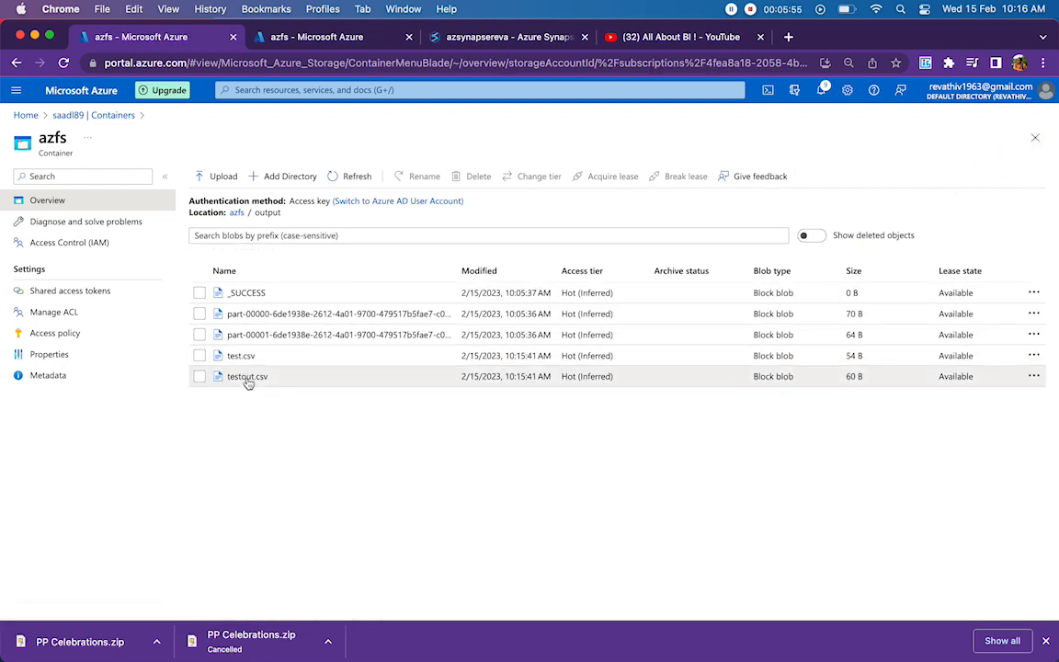
# Step: Return to Pipeline 1 in Synapse and check the debug run status of Data flow1
pyautogui.click(320, 39)
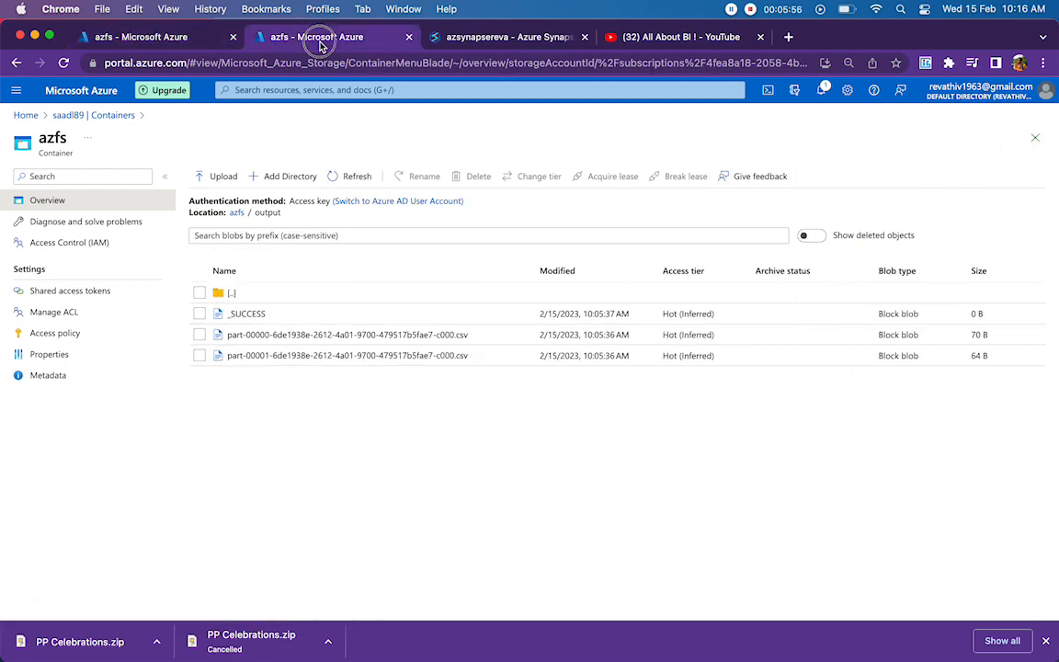
pyautogui.click(439, 38)
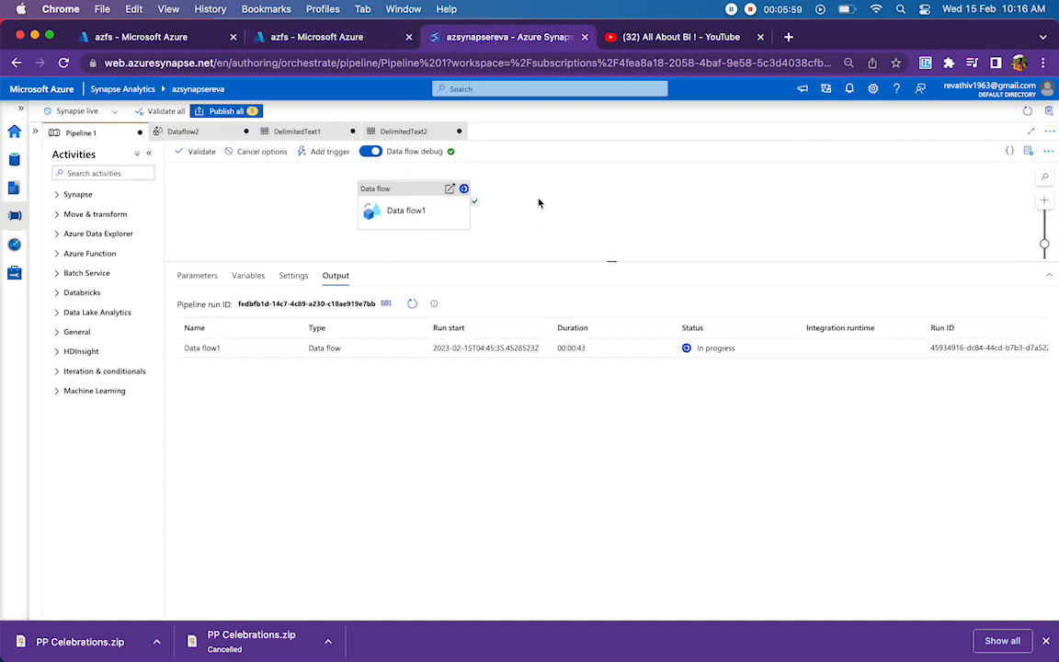
pyautogui.click(396, 209)
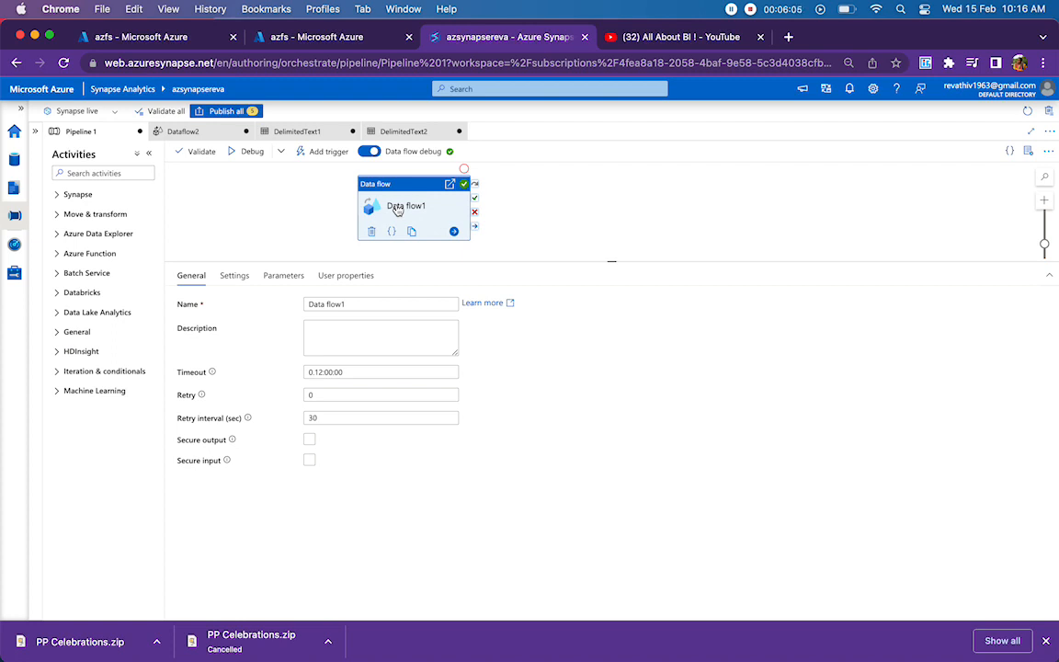
pyautogui.click(584, 237)
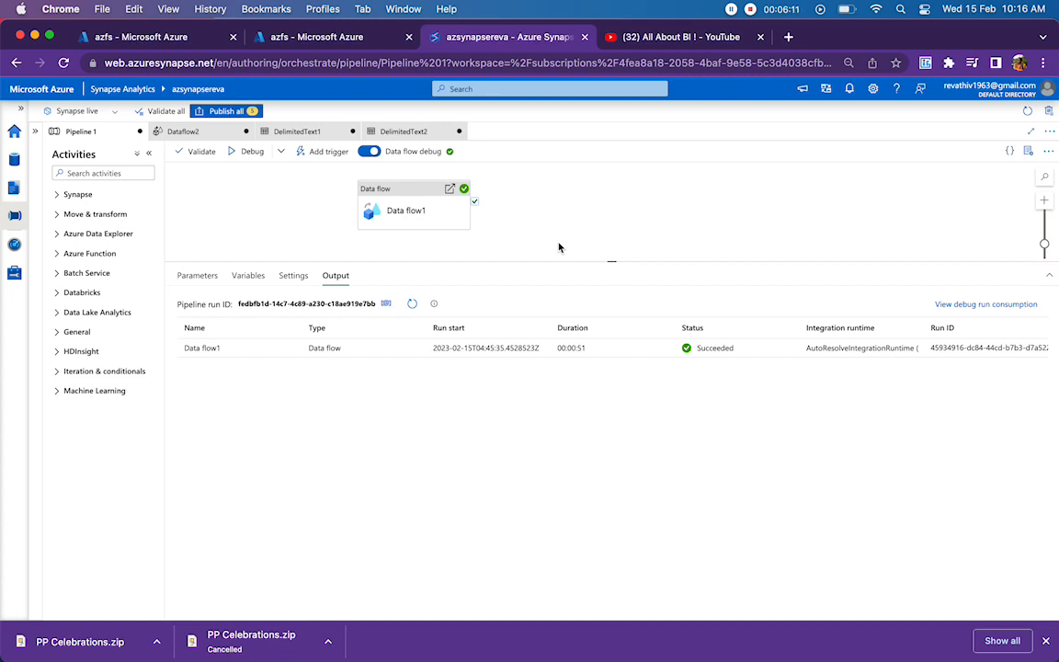
# Step: Open Dataflow2 from the Data flow1 activity and review sink1's column data setting and available file name options
pyautogui.doubleClick(390, 197)
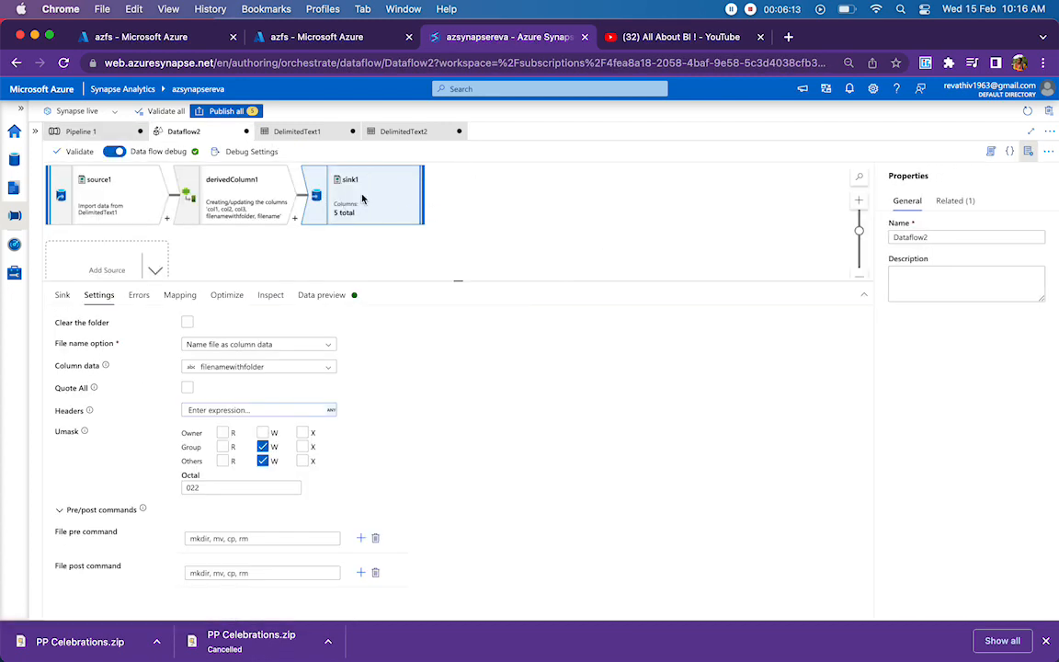
pyautogui.click(206, 369)
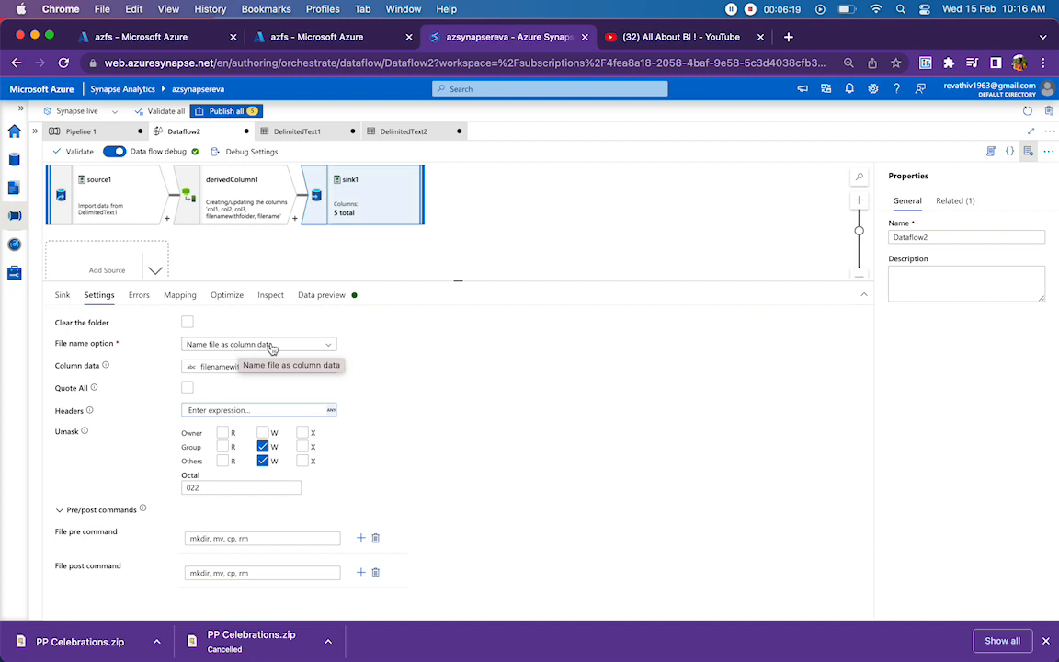
pyautogui.click(326, 348)
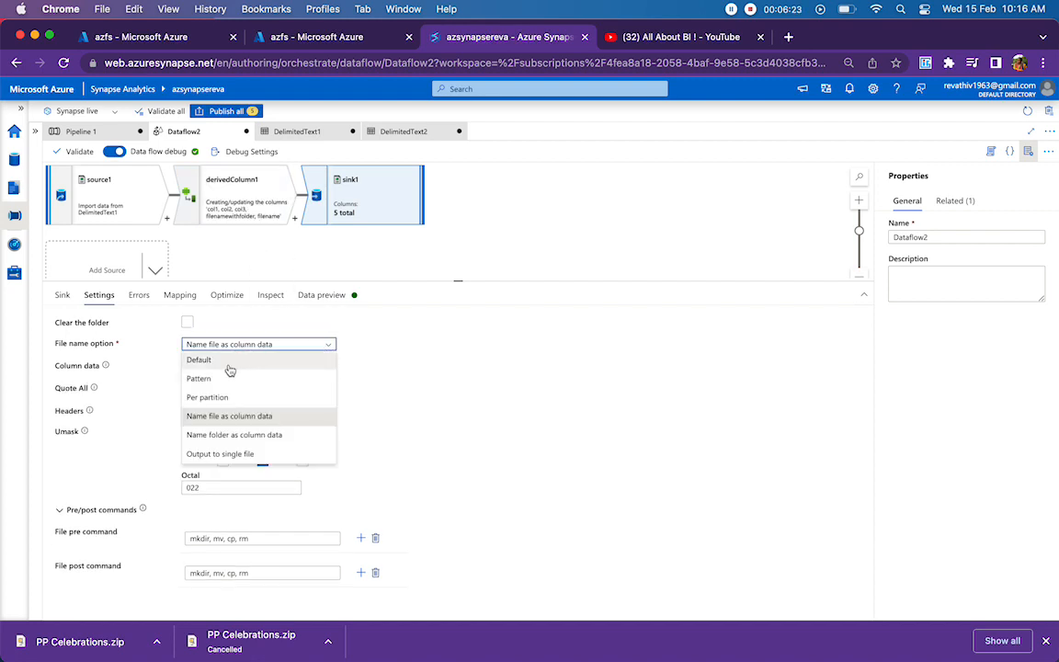